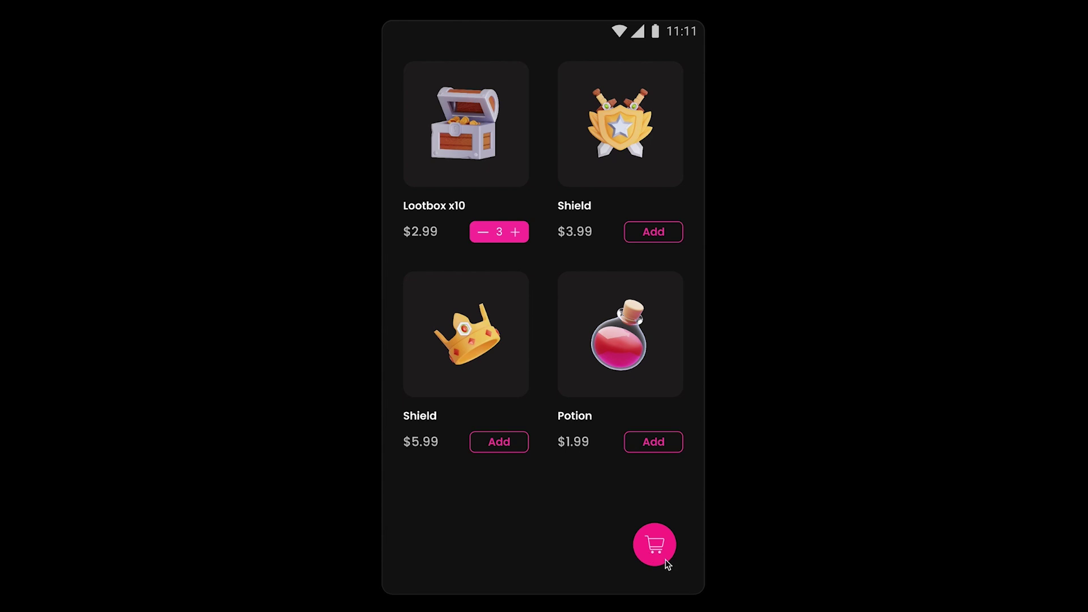
# - Test the Lootbox x10 quantity control in the prototype preview by removing, adding and increasing the item
pyautogui.click(486, 240)
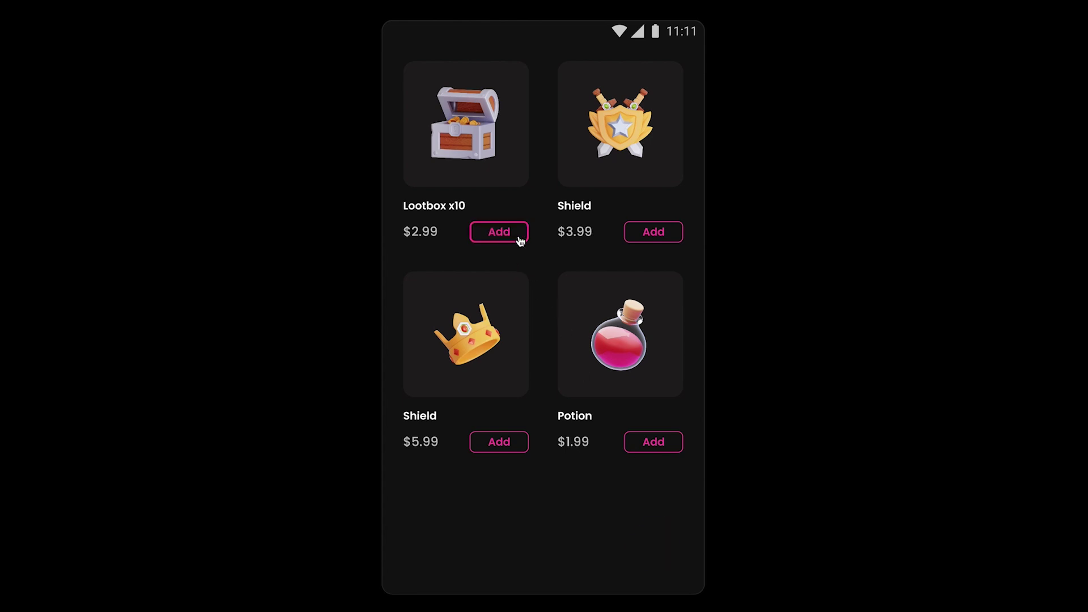
pyautogui.click(519, 240)
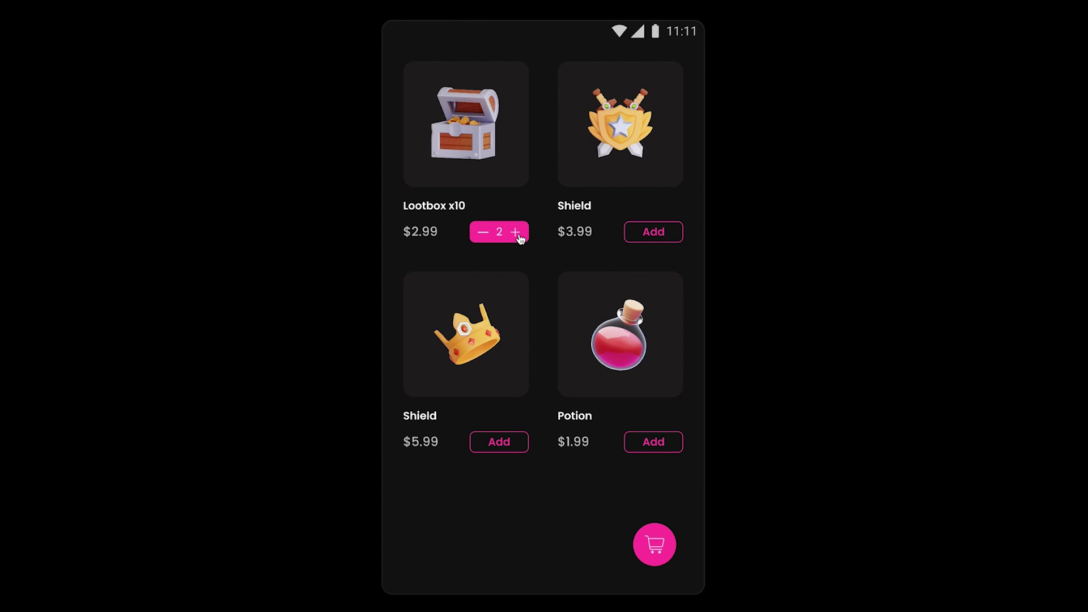
pyautogui.click(481, 233)
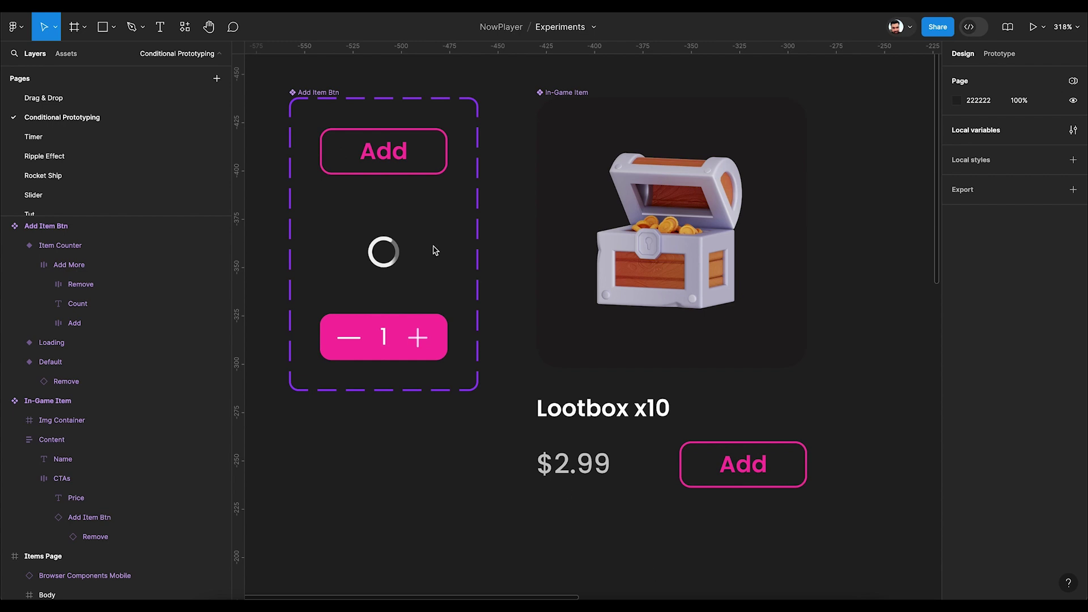
# - Inspect the Add Item Btn component's Default, Loading and Item Counter variants, including the counter's plus control and count text
pyautogui.click(326, 93)
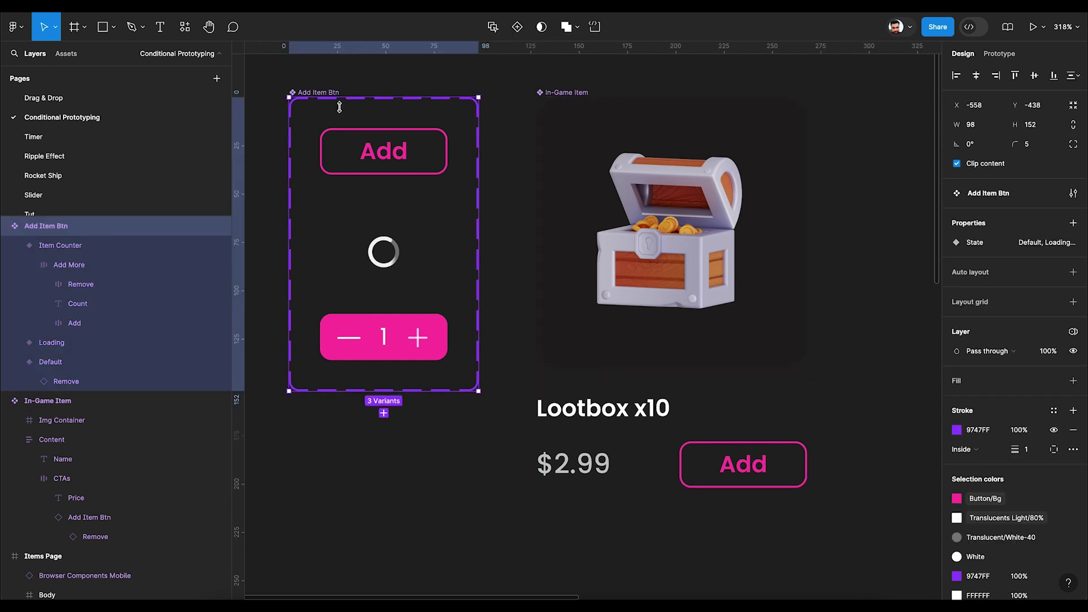
pyautogui.click(397, 151)
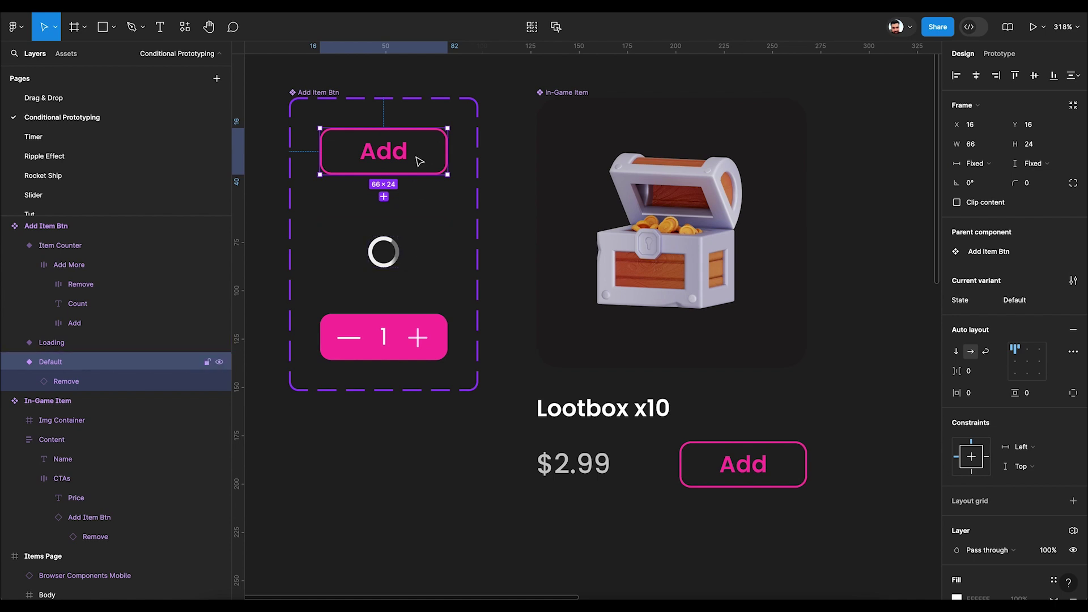
pyautogui.click(412, 251)
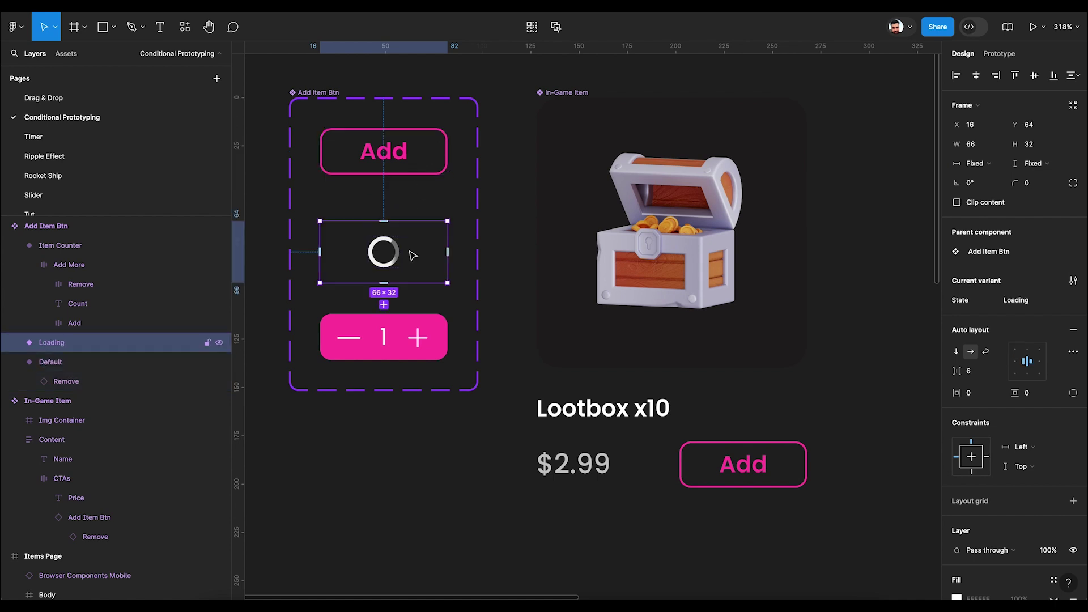
pyautogui.click(386, 354)
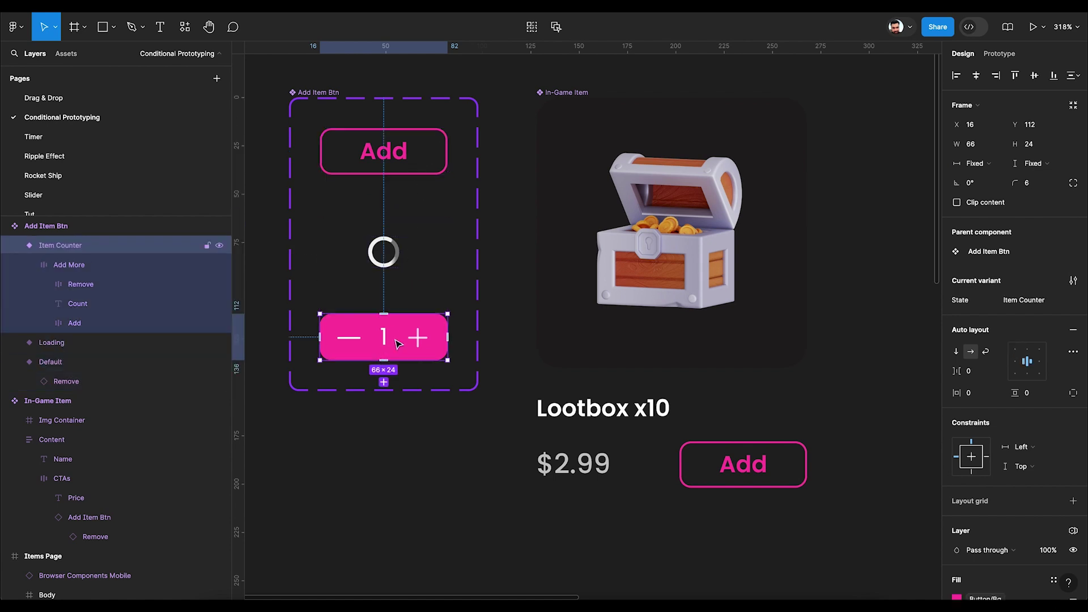
pyautogui.doubleClick(424, 342)
pyautogui.click(424, 342)
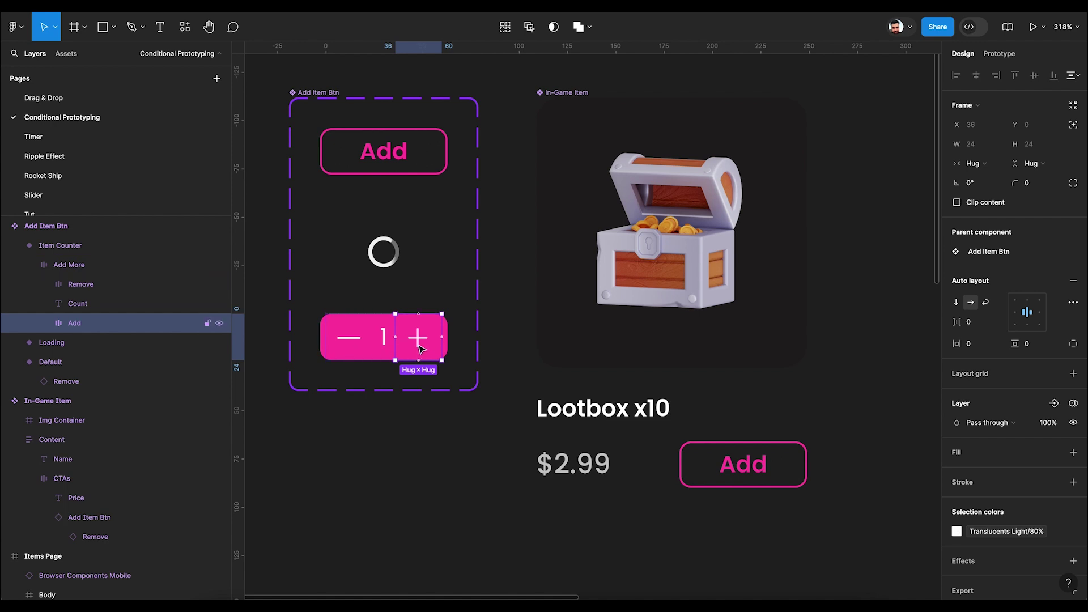
pyautogui.click(389, 352)
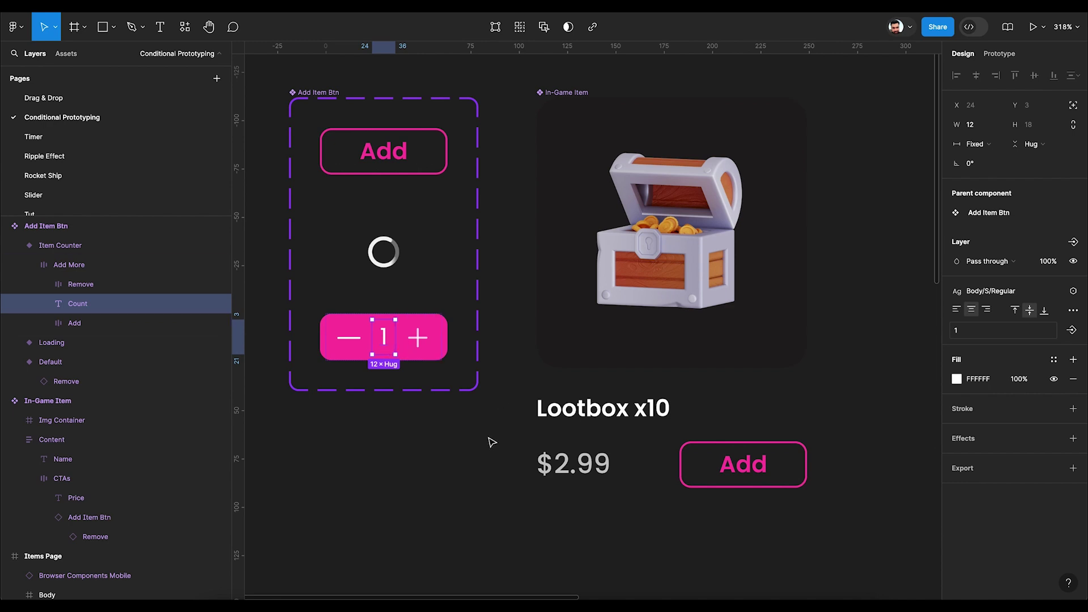
# - Inspect the In-Game Item component's content and its nested Add Item Btn instance
pyautogui.scroll(-3, 640, 363)
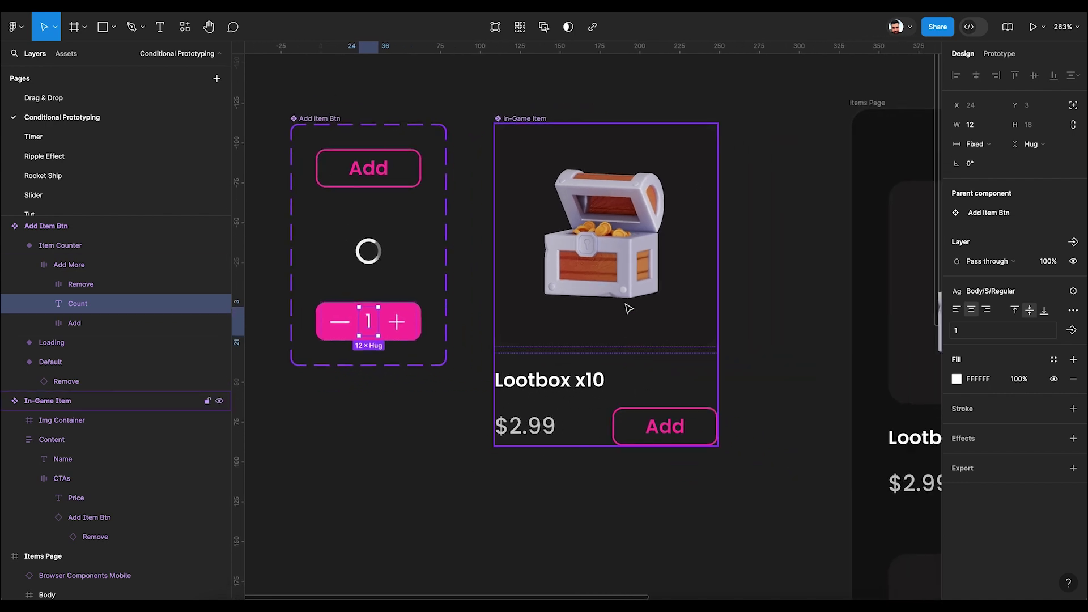
pyautogui.click(624, 323)
pyautogui.click(663, 429)
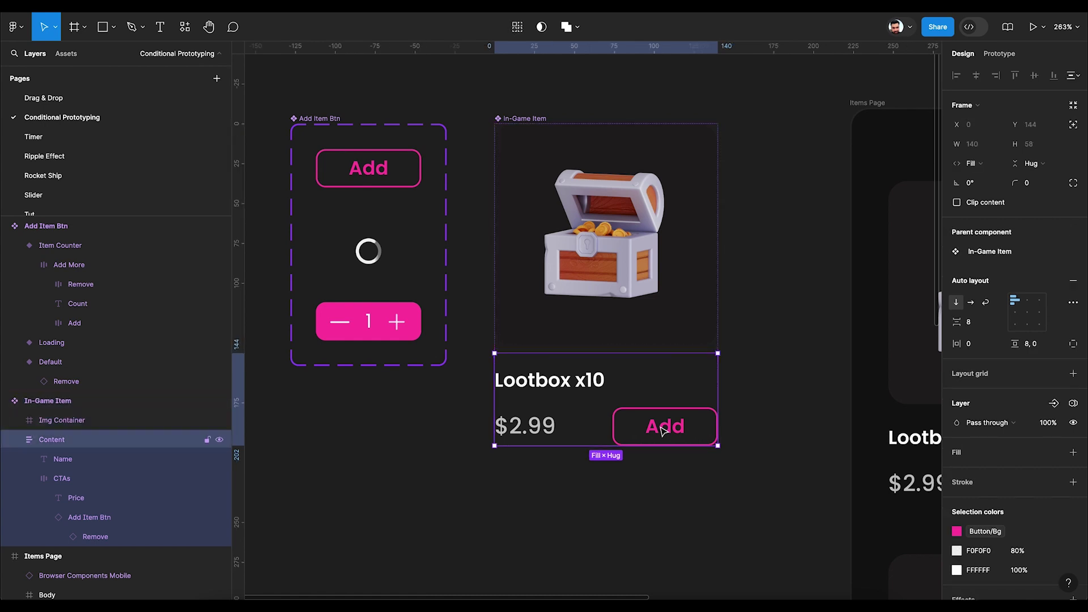
pyautogui.click(664, 430)
pyautogui.click(664, 429)
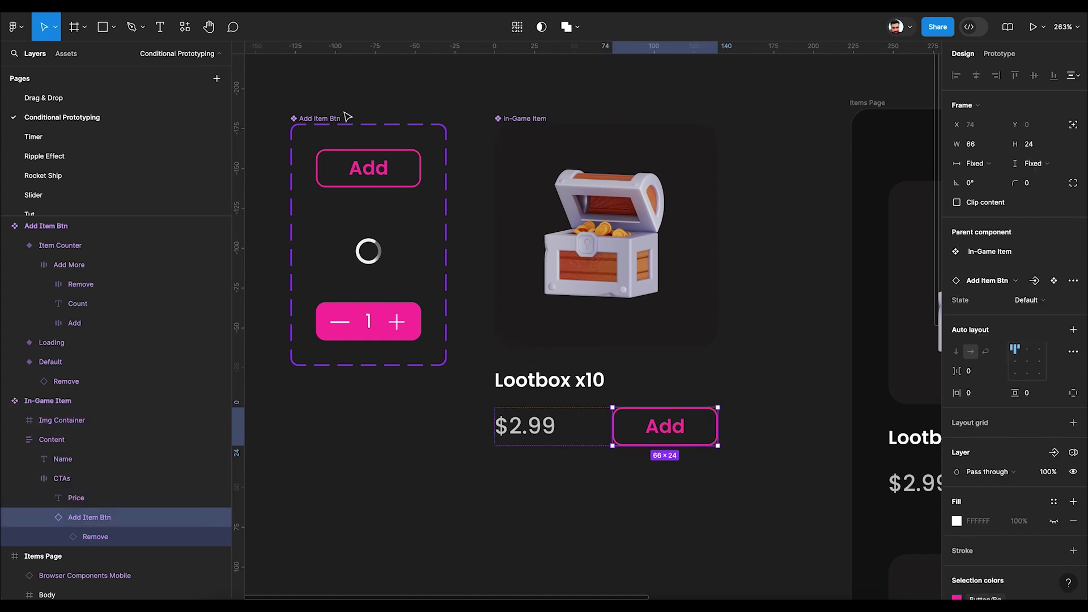
pyautogui.scroll(-4, 605, 335)
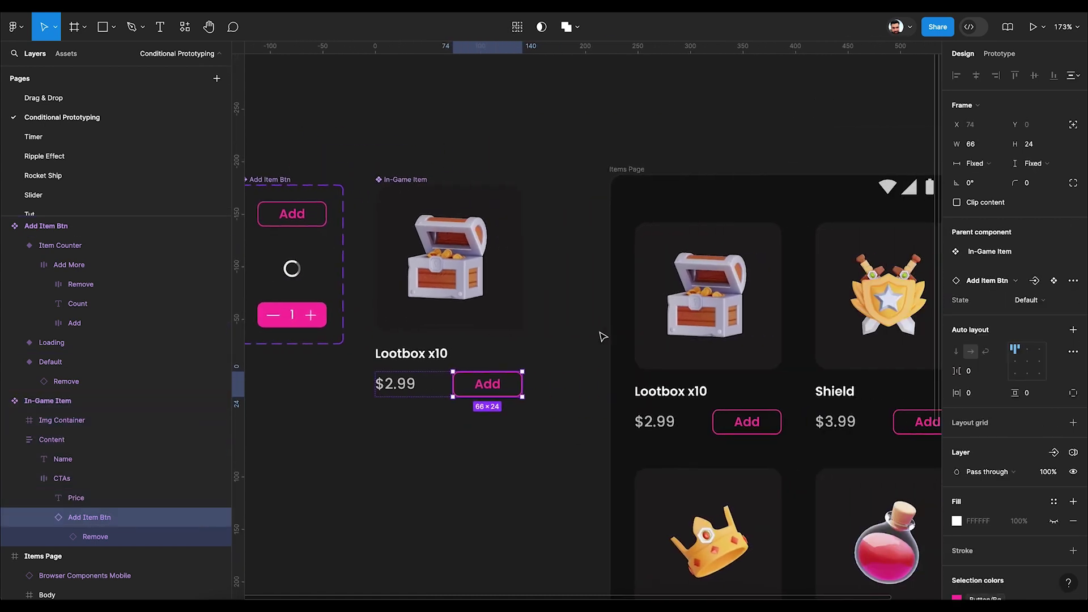
pyautogui.click(569, 331)
# - Examine the Items Page layout with its four item cards and the Cart Button instance
pyautogui.scroll(-2, 566, 329)
pyautogui.scroll(-4, 567, 329)
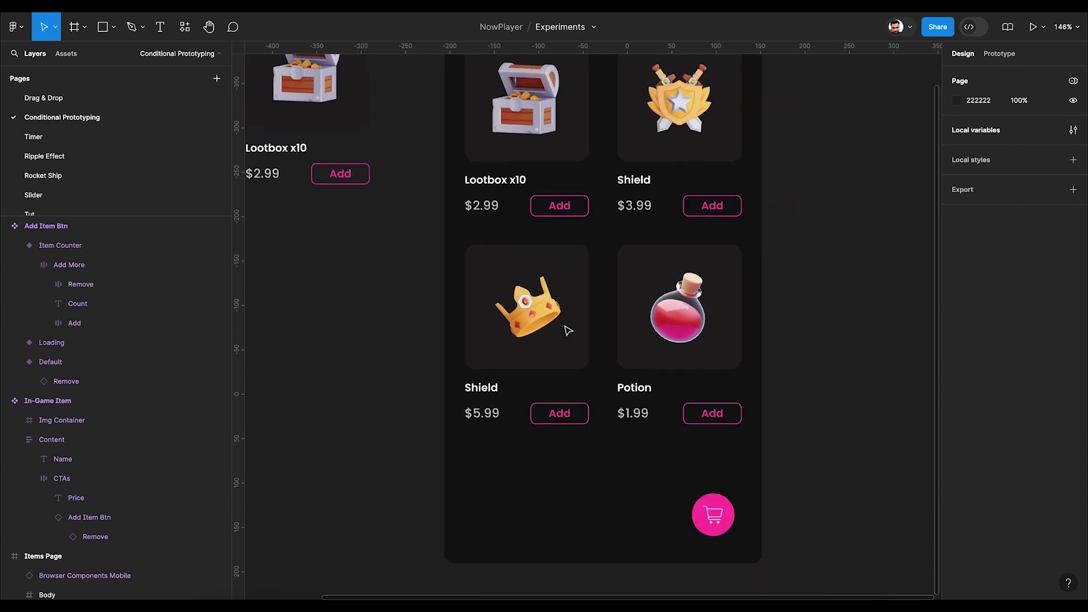
pyautogui.hscroll(1, 611, 292)
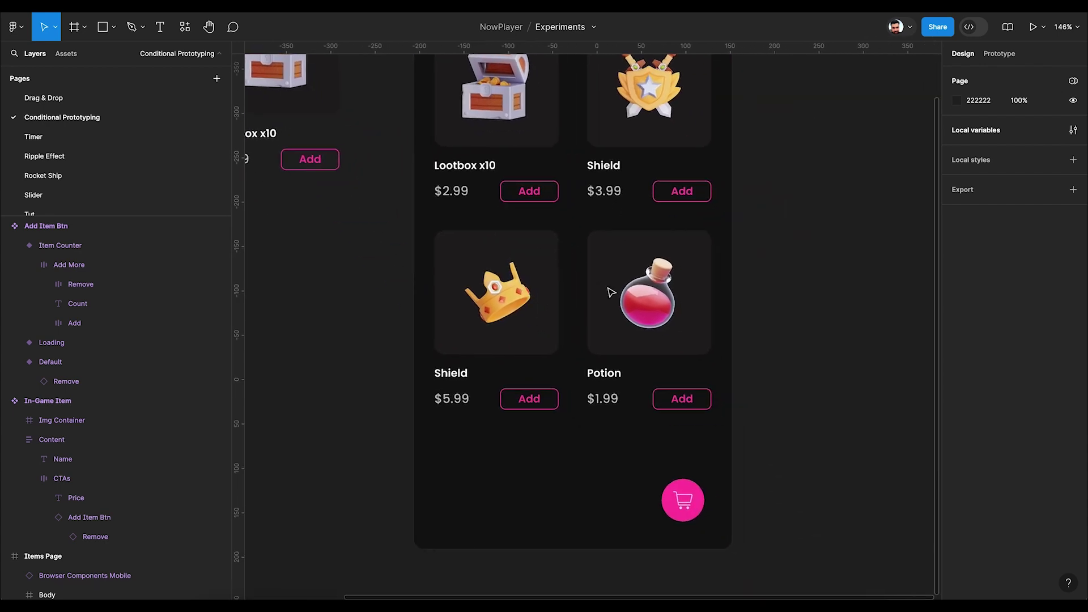
pyautogui.scroll(2, 611, 291)
pyautogui.hscroll(1, 611, 292)
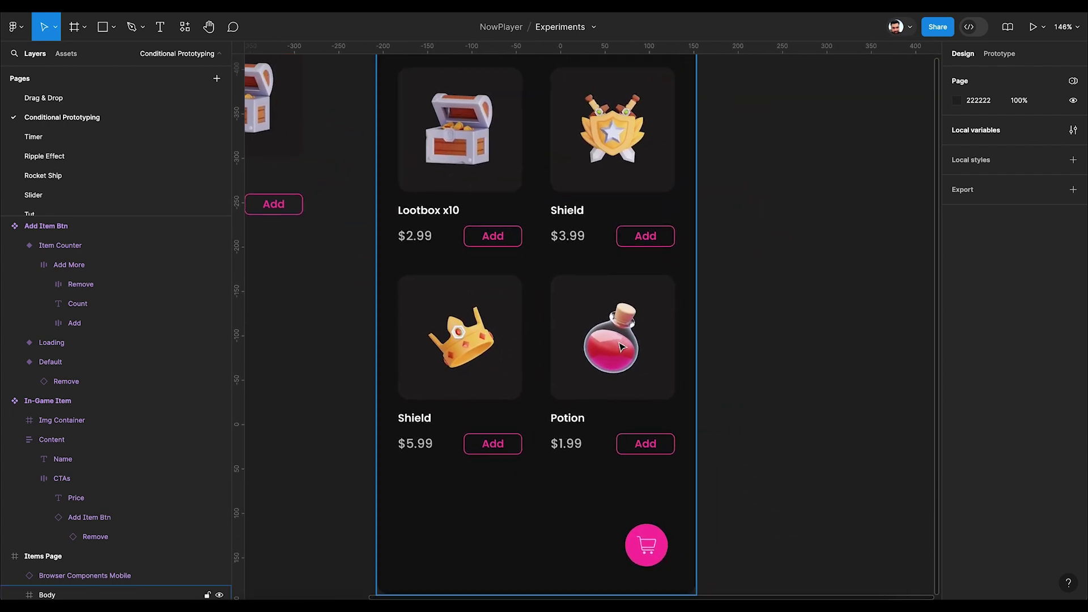
pyautogui.click(642, 545)
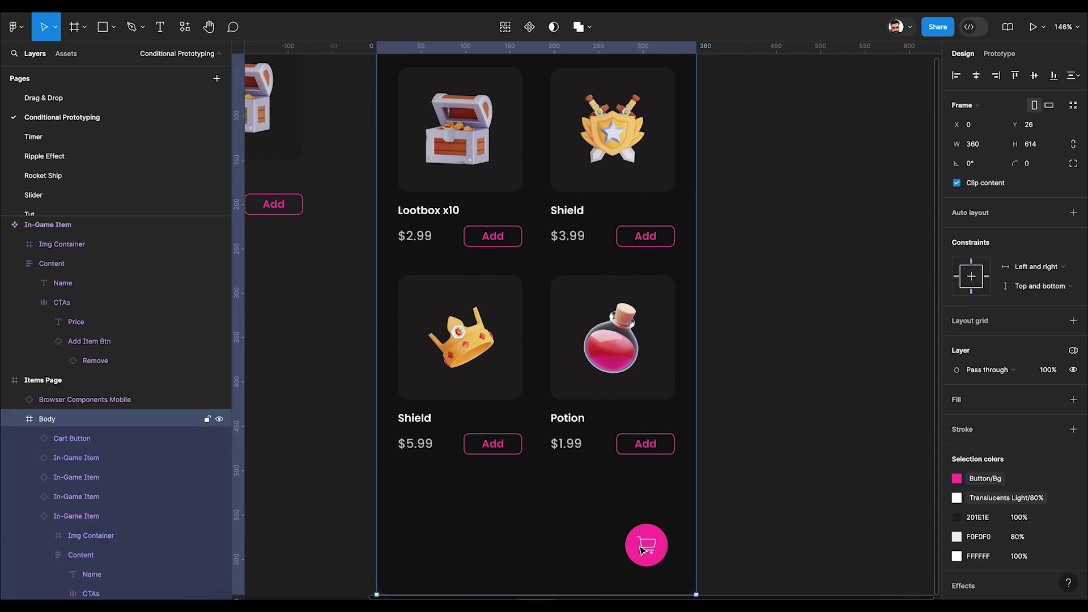
pyautogui.scroll(-1, 642, 549)
pyautogui.scroll(5, 643, 541)
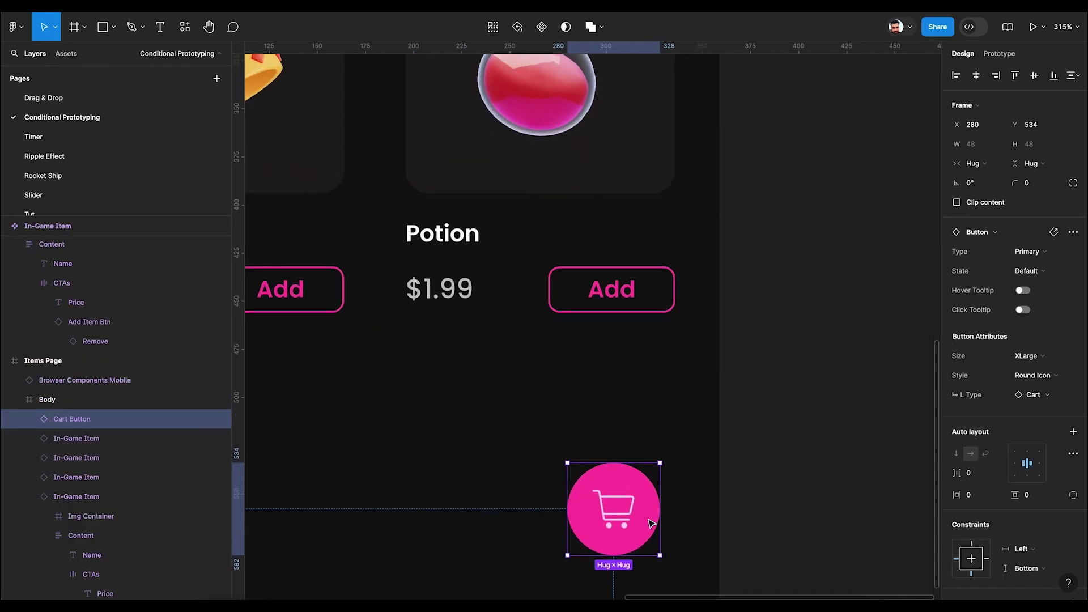
pyautogui.scroll(-2, 652, 522)
pyautogui.hscroll(-2, 652, 522)
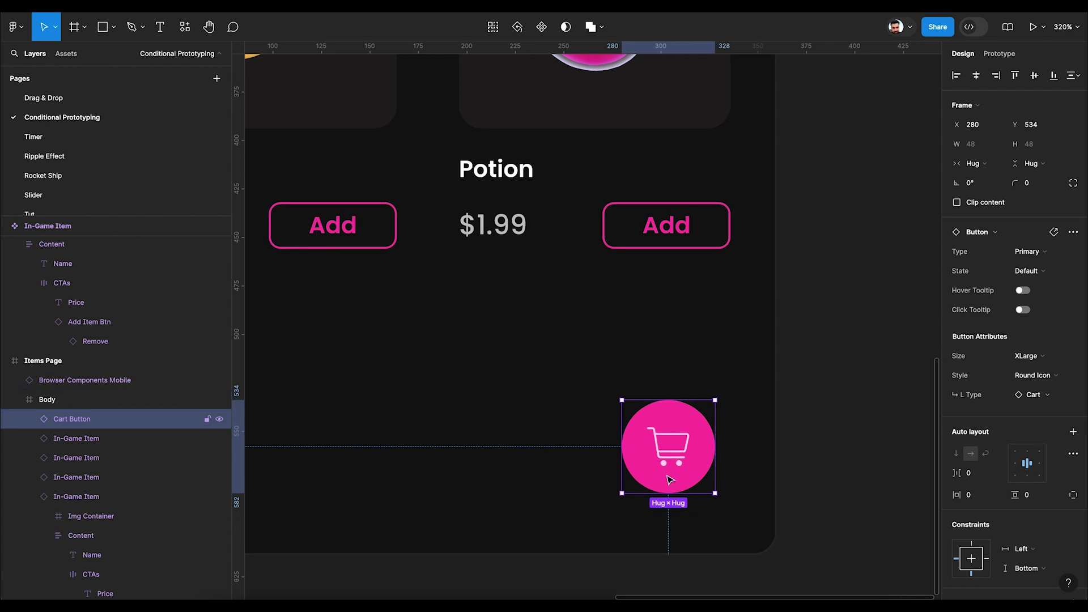
pyautogui.scroll(-5, 671, 480)
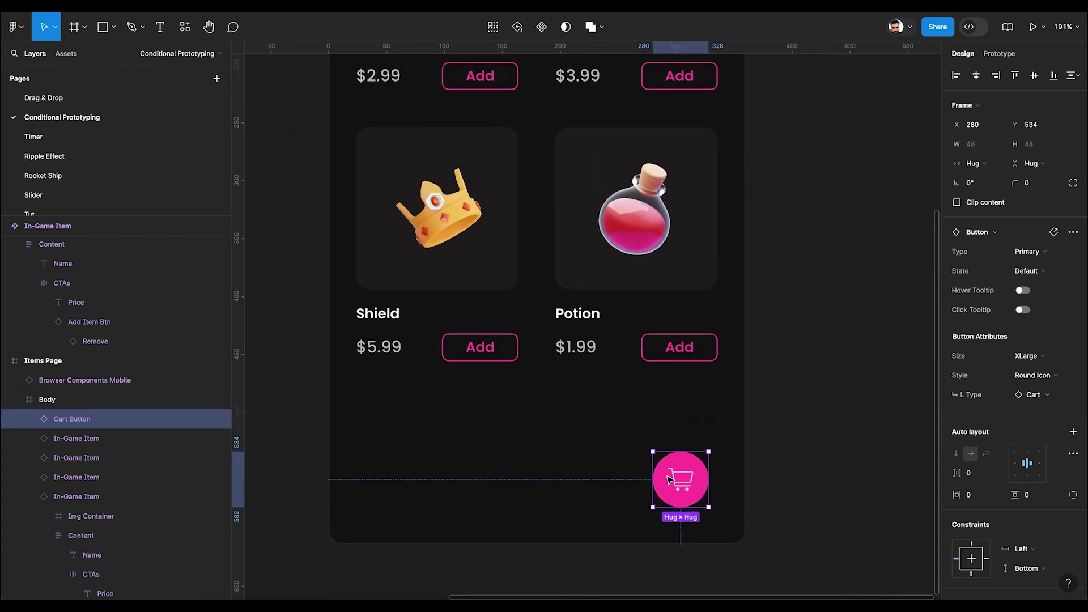
pyautogui.scroll(6, 667, 479)
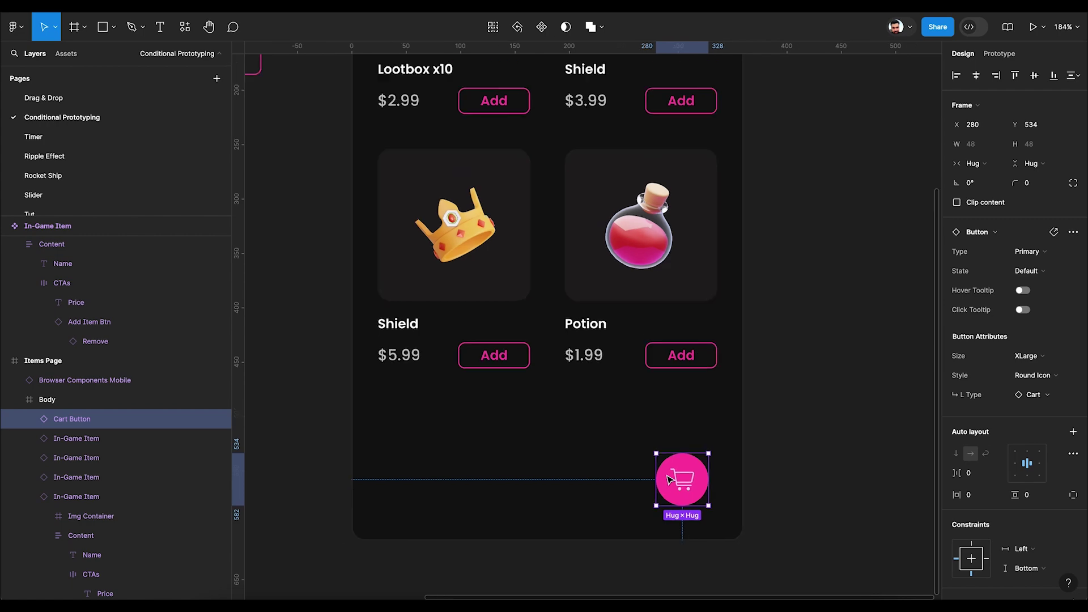
# - Review the Count text in the Item Counter variant and the cart button on the Items Page
pyautogui.hscroll(-10, 668, 479)
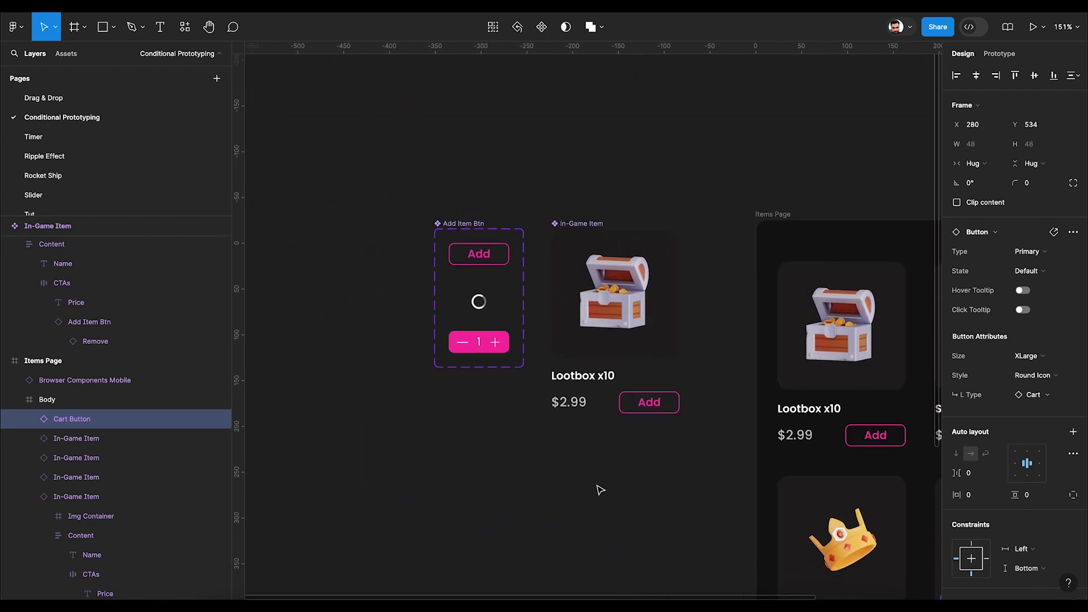
pyautogui.scroll(5, 510, 421)
pyautogui.scroll(2, 510, 422)
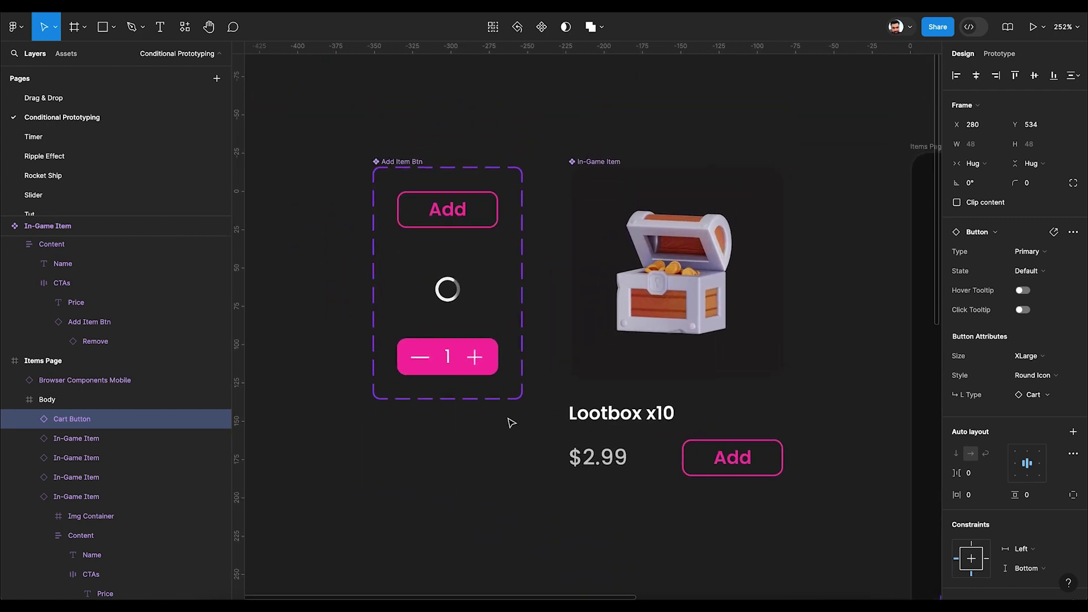
pyautogui.scroll(-1, 512, 423)
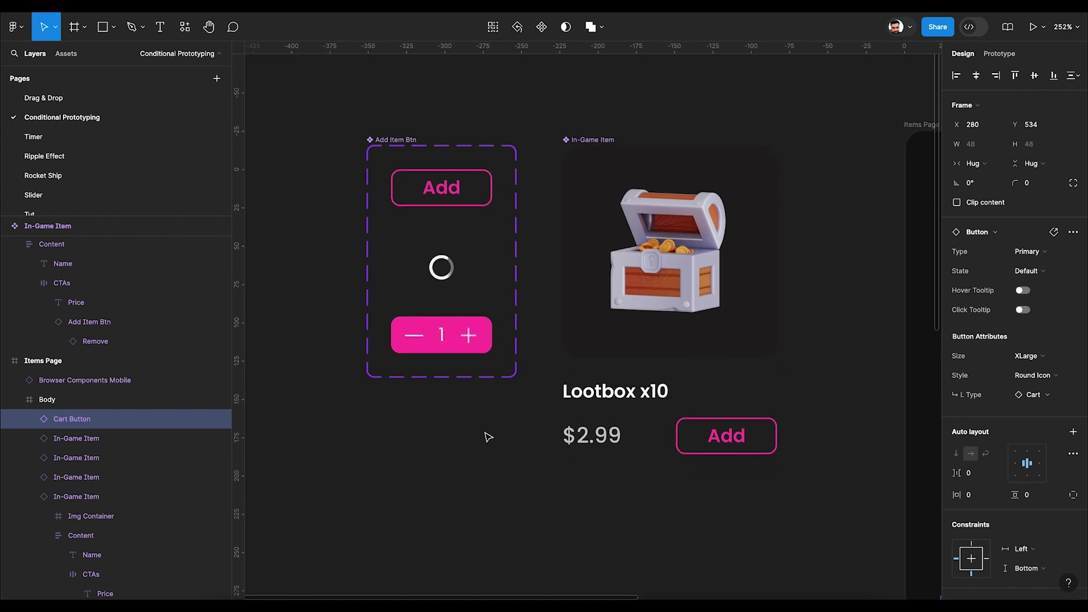
pyautogui.doubleClick(444, 340)
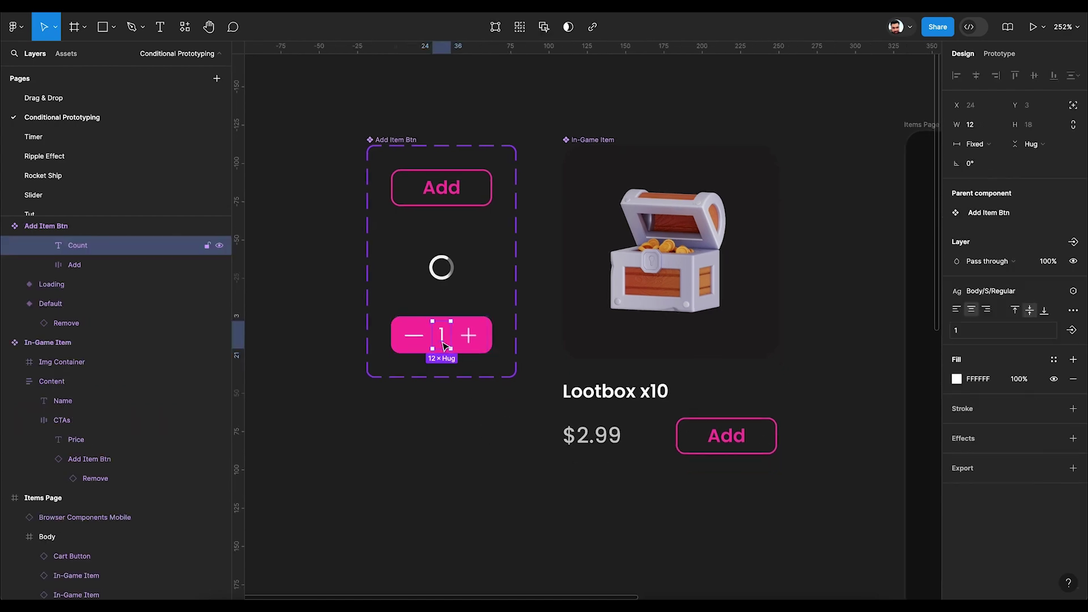
pyautogui.click(475, 458)
pyautogui.scroll(-1, 475, 458)
pyautogui.scroll(-10, 475, 458)
pyautogui.hscroll(5, 474, 458)
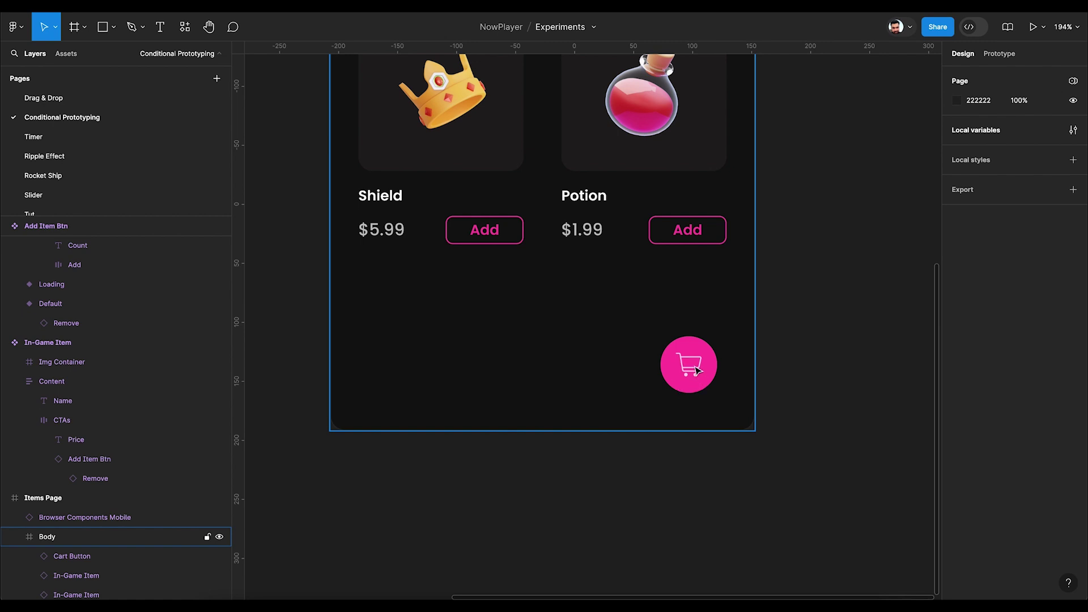
pyautogui.scroll(-2, 697, 369)
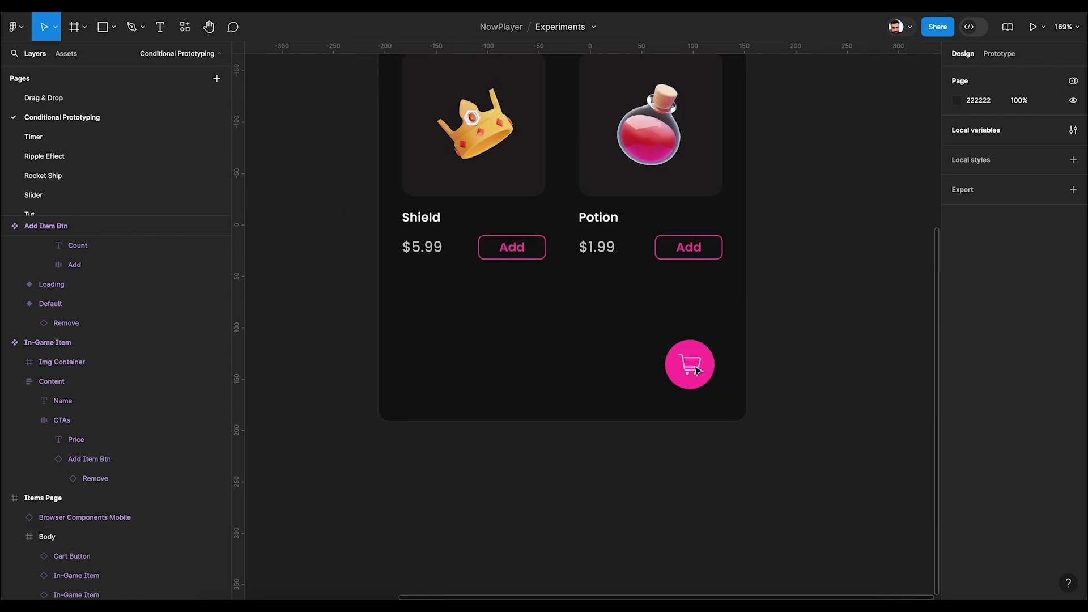
# - Create a number variable named Item_Count in the local variables with a default value of 1
pyautogui.hscroll(-10, 697, 369)
pyautogui.scroll(4, 697, 369)
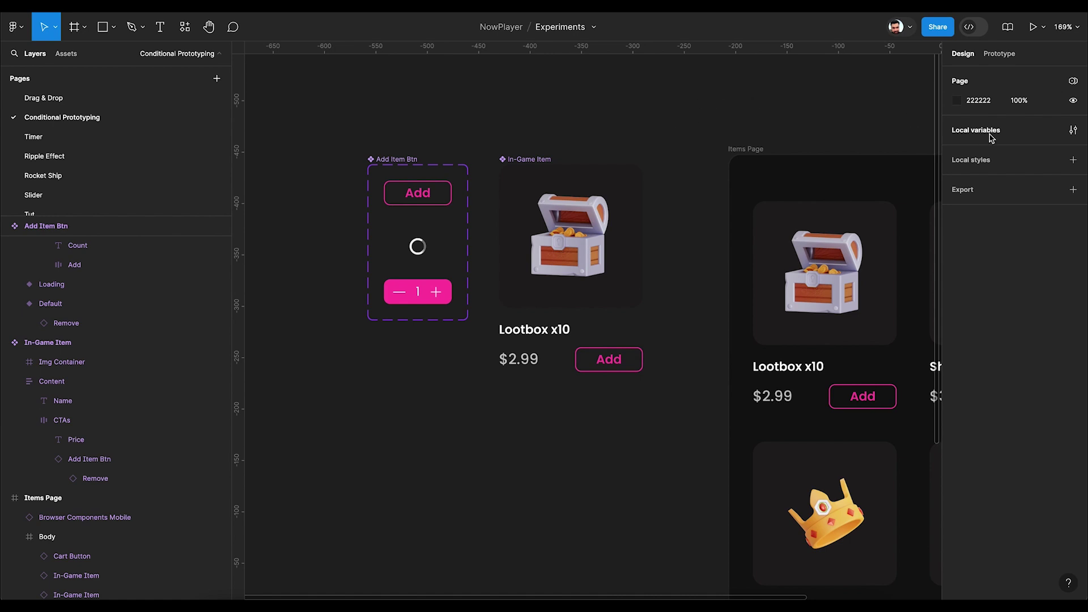
pyautogui.click(1073, 131)
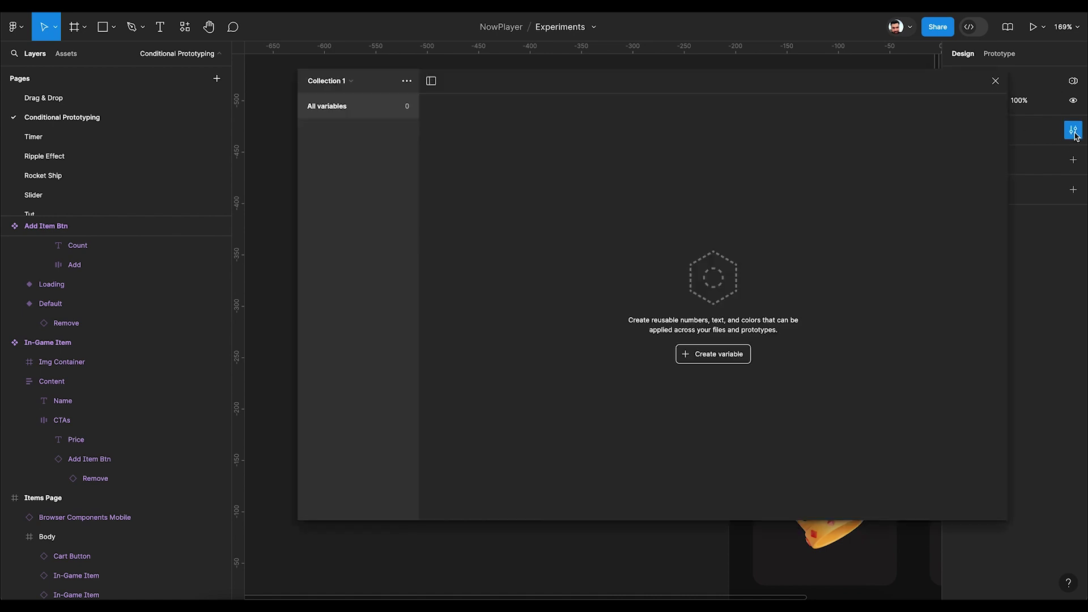
pyautogui.click(723, 361)
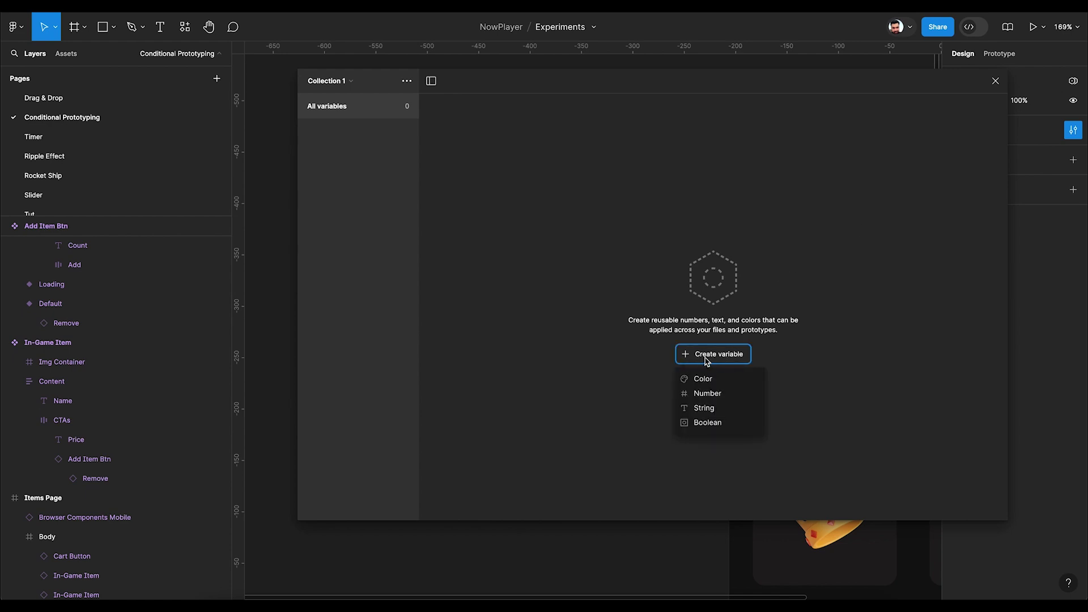
pyautogui.click(702, 393)
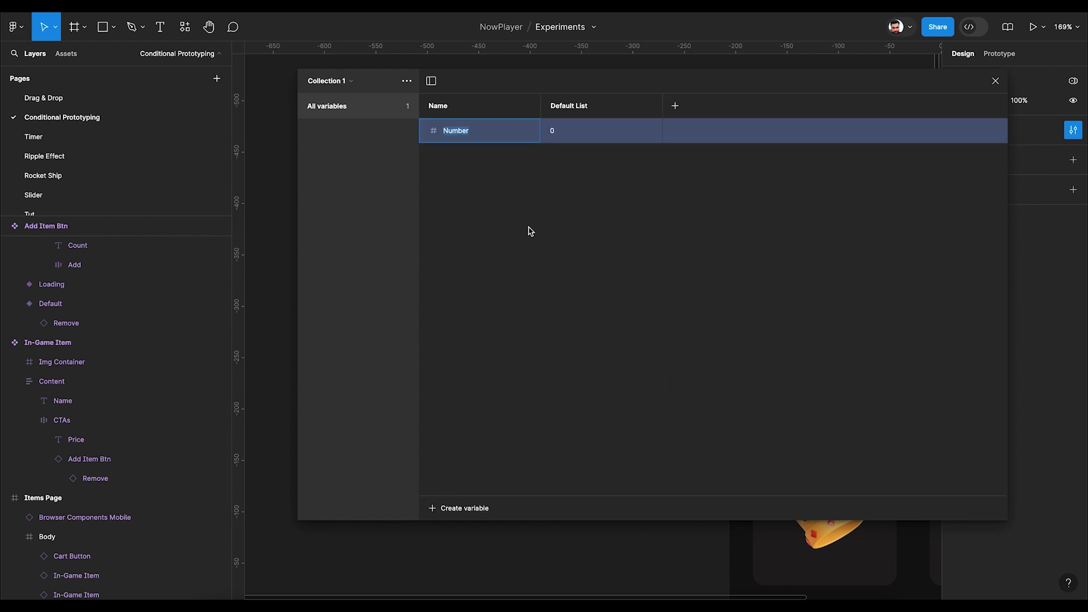
pyautogui.press('BackSpace')
pyautogui.click(557, 138)
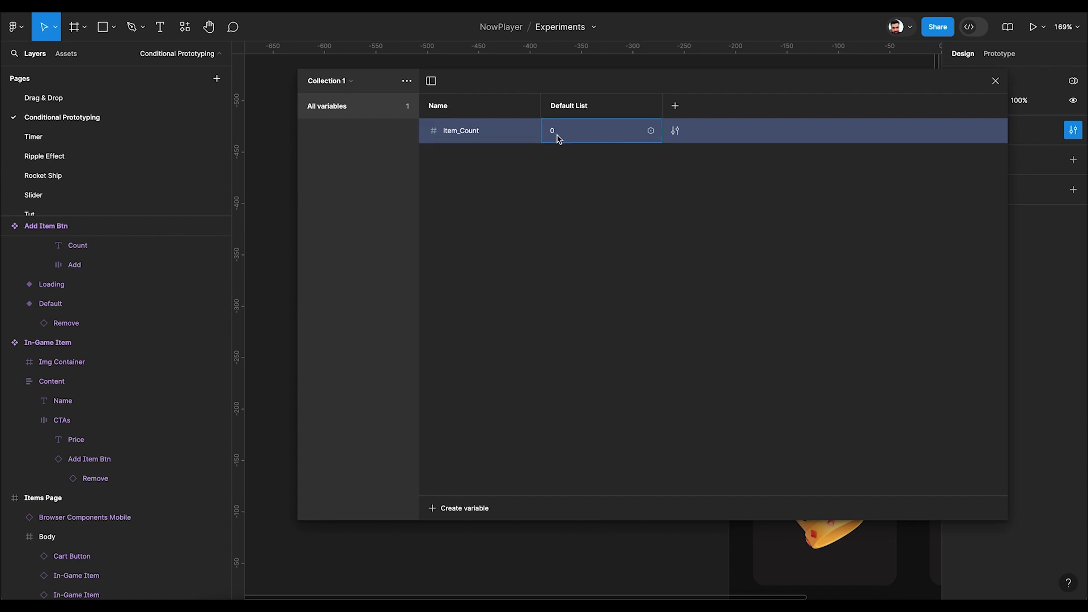
pyautogui.write('1')
pyautogui.press('Return')
# - Create a boolean variable named Cart_Button, keeping its default value False
pyautogui.click(461, 513)
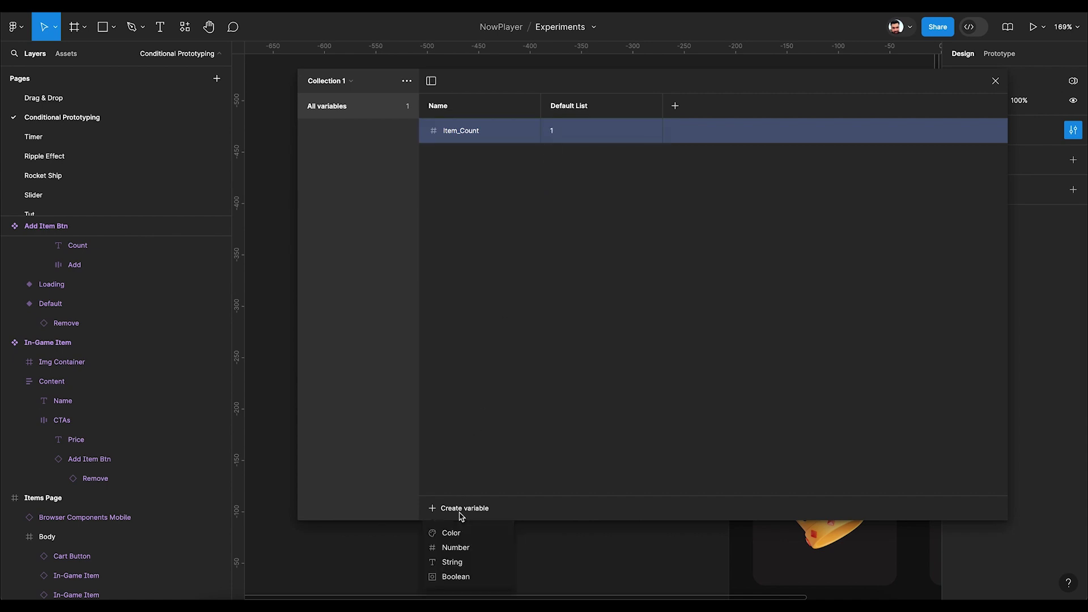
pyautogui.click(468, 582)
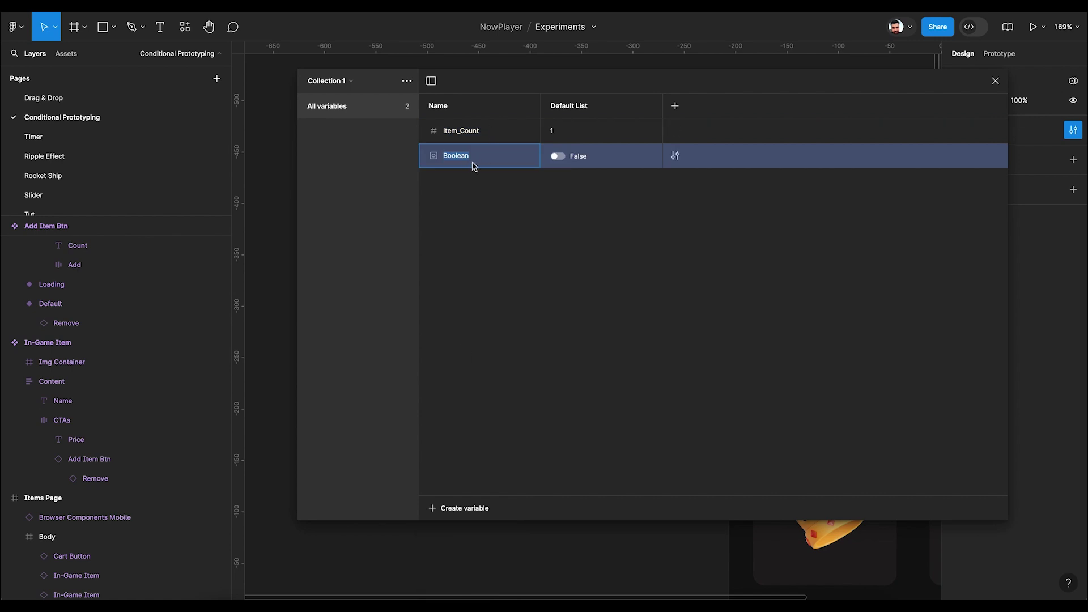
pyautogui.write('Cart_Button')
pyautogui.press('Return')
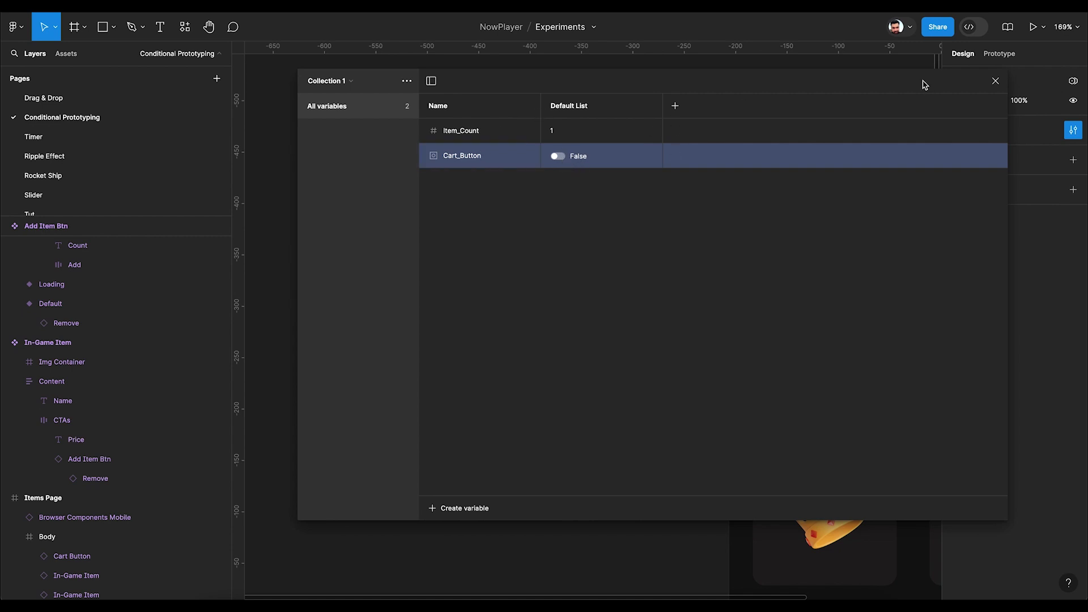
# - Bind the Count text in the Add Item Btn counter variant to the Item_Count variable
pyautogui.click(995, 81)
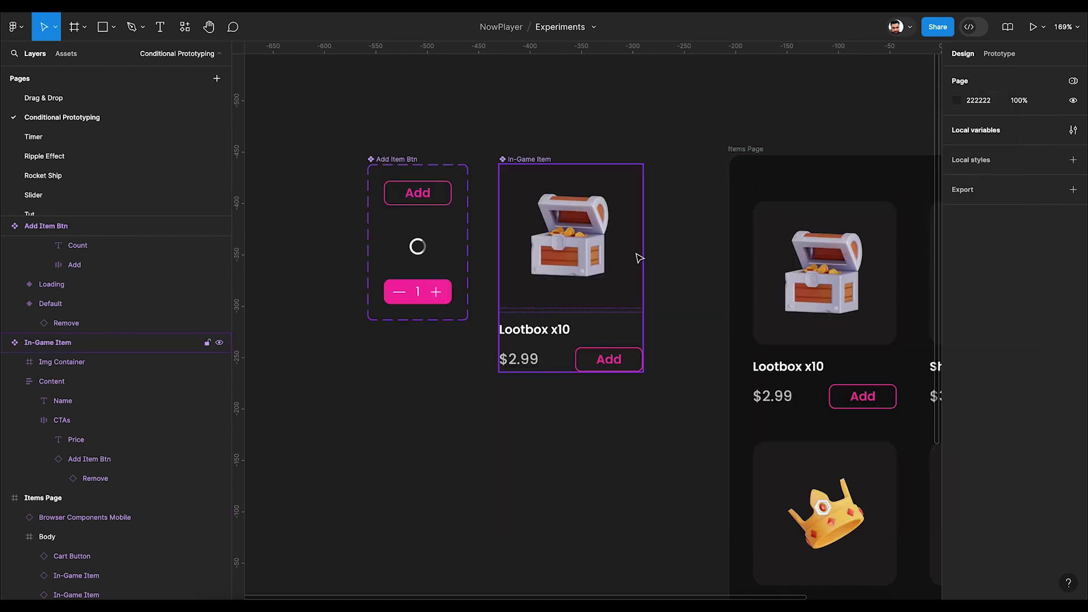
pyautogui.scroll(5, 396, 310)
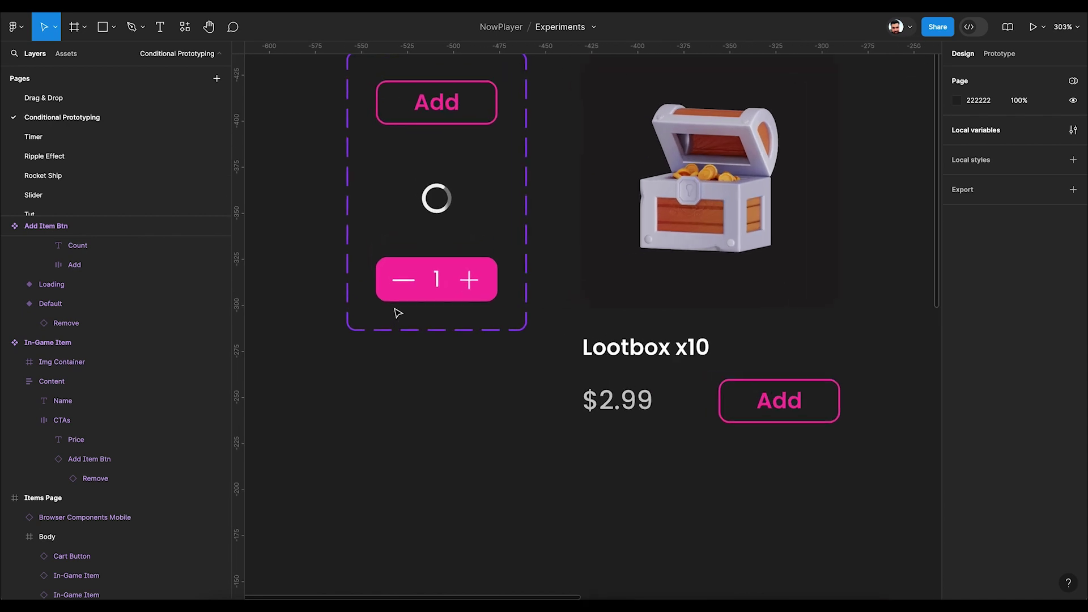
pyautogui.click(437, 290)
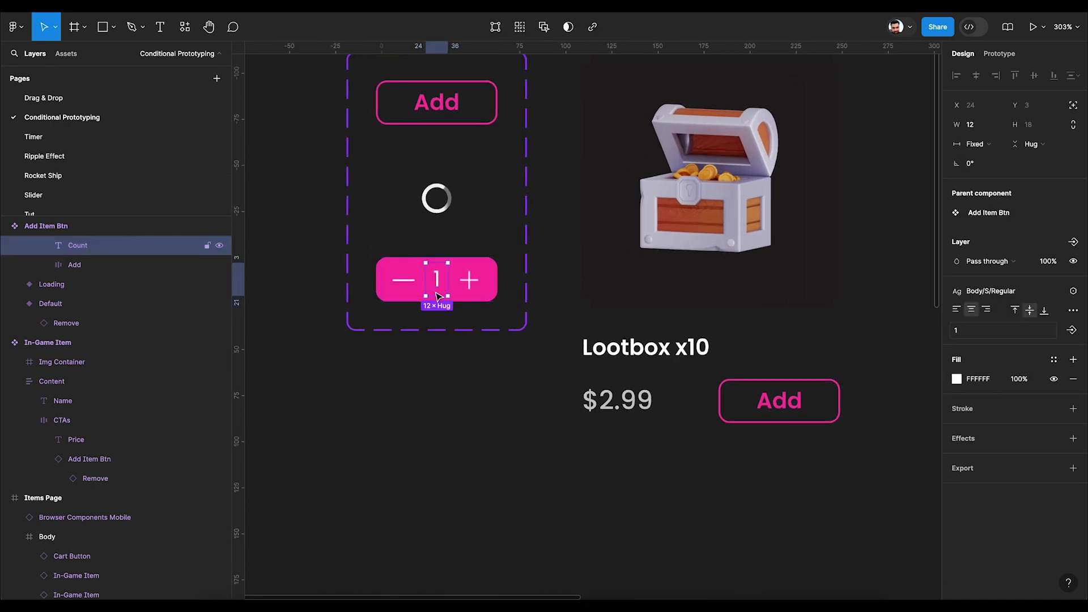
pyautogui.click(1074, 292)
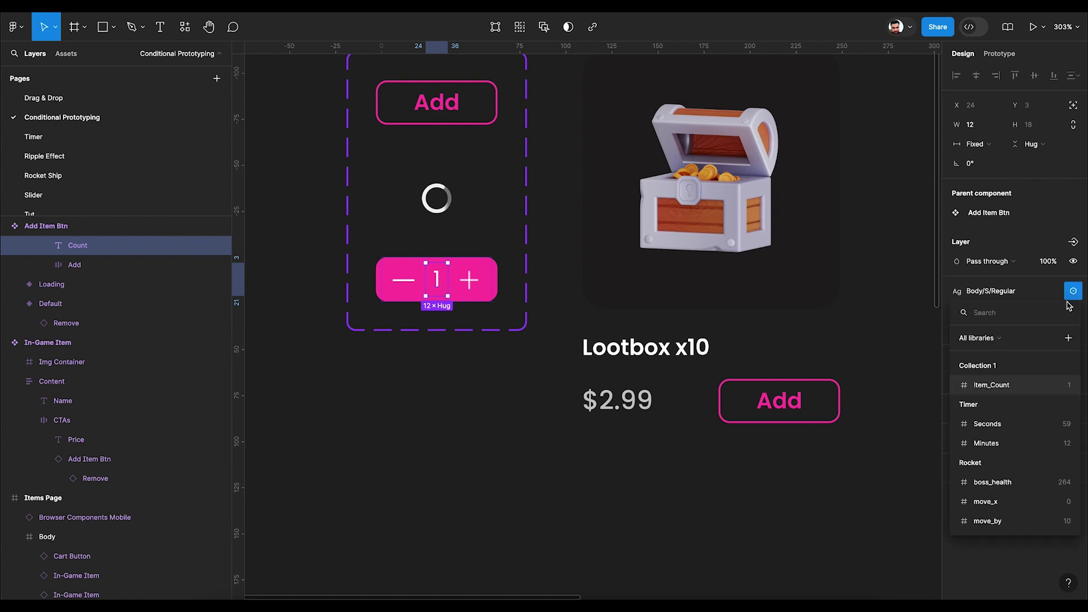
pyautogui.click(992, 385)
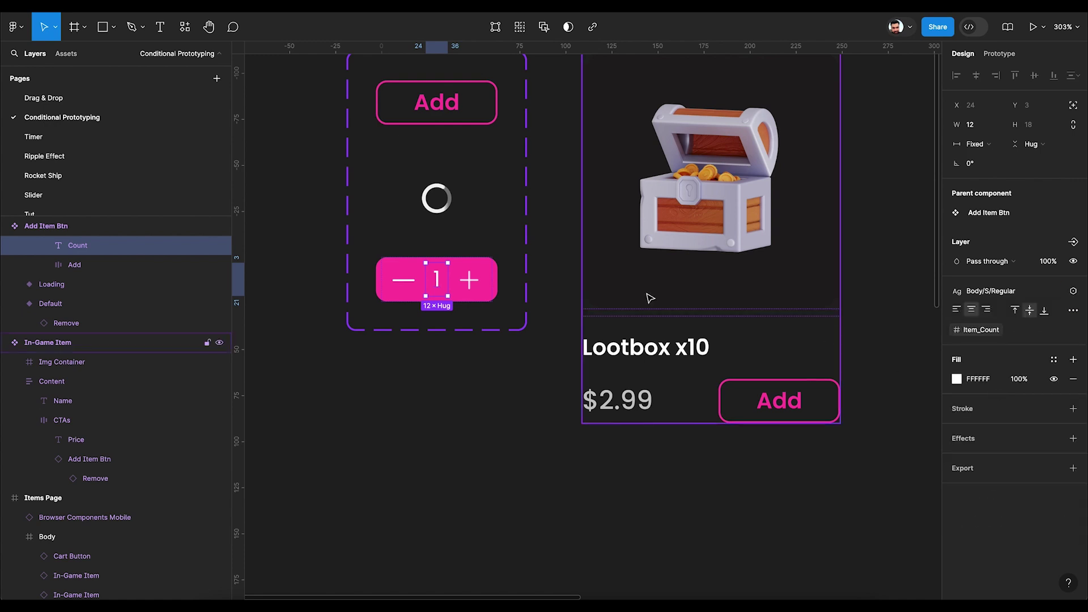
pyautogui.scroll(3, 539, 288)
pyautogui.scroll(1, 554, 259)
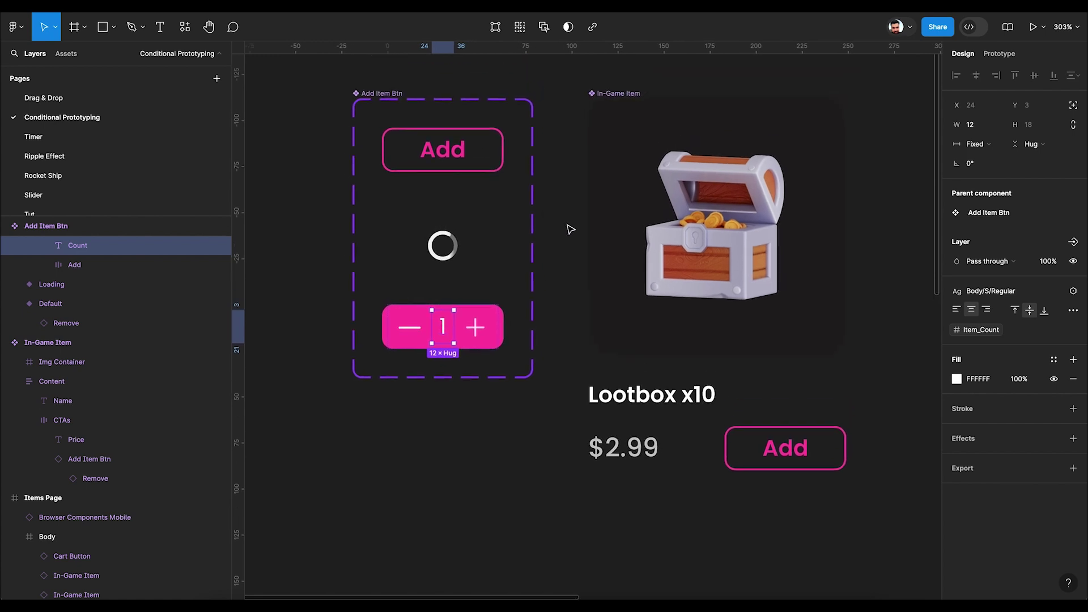
pyautogui.click(570, 229)
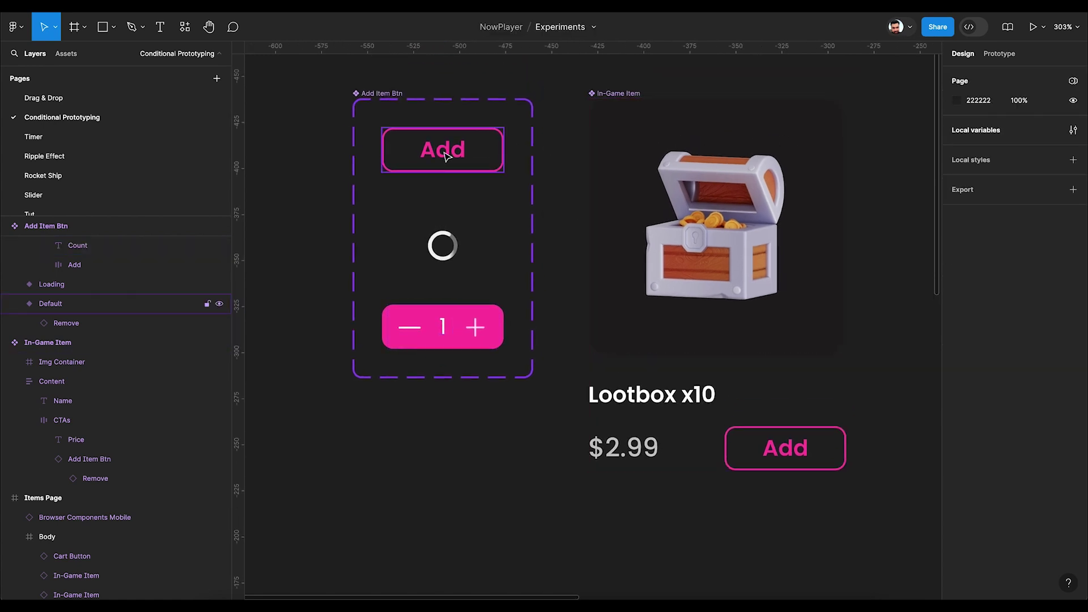
# - Give the Default variant of Add Item Btn an On click interaction that sets the Cart_Button variable to true
pyautogui.click(445, 154)
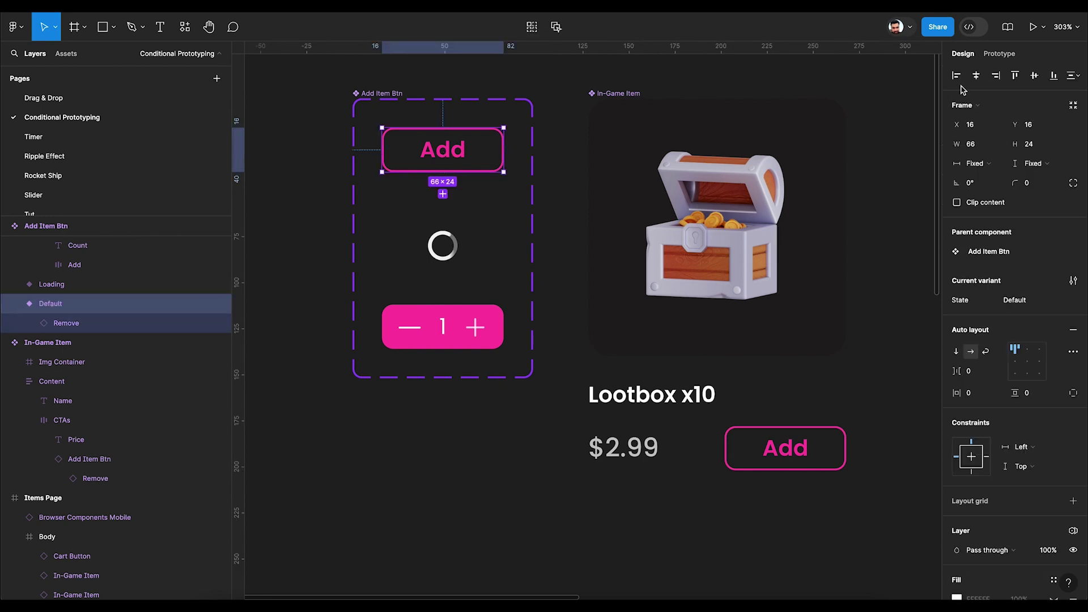
pyautogui.click(1000, 57)
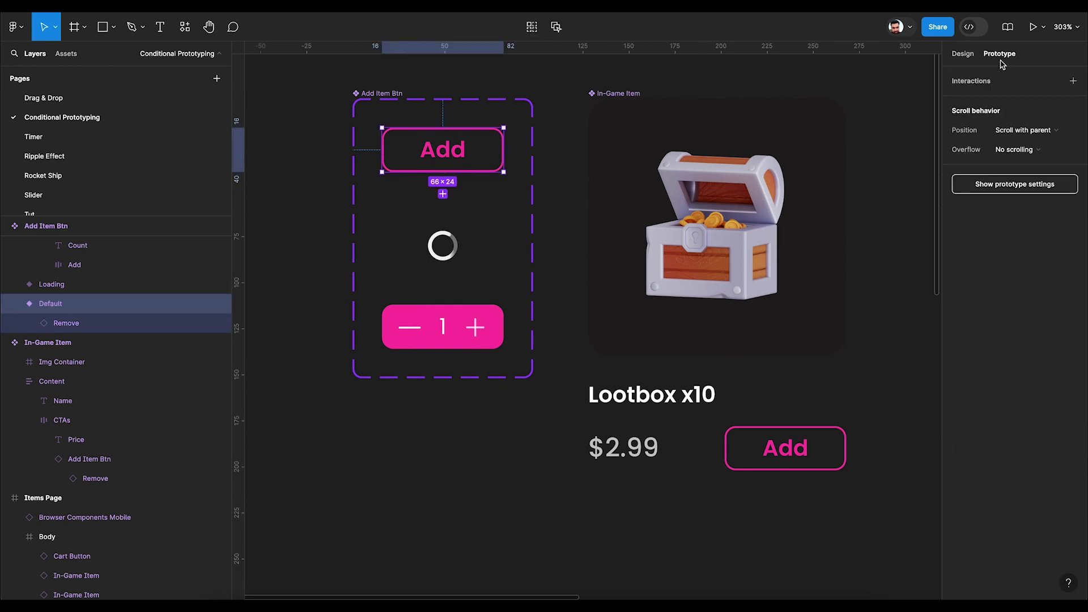
pyautogui.click(1072, 82)
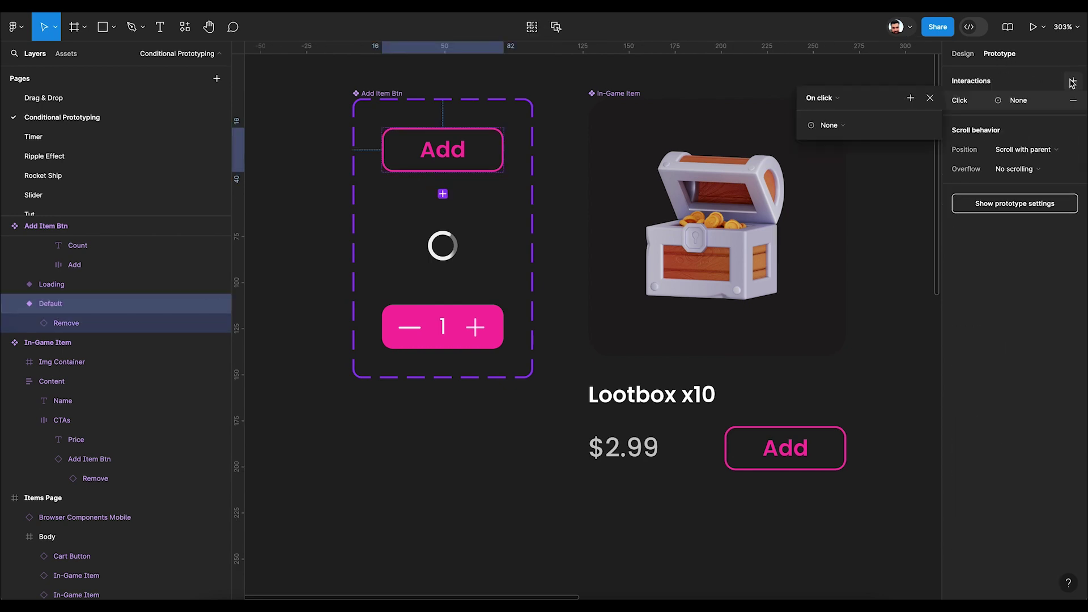
pyautogui.click(844, 127)
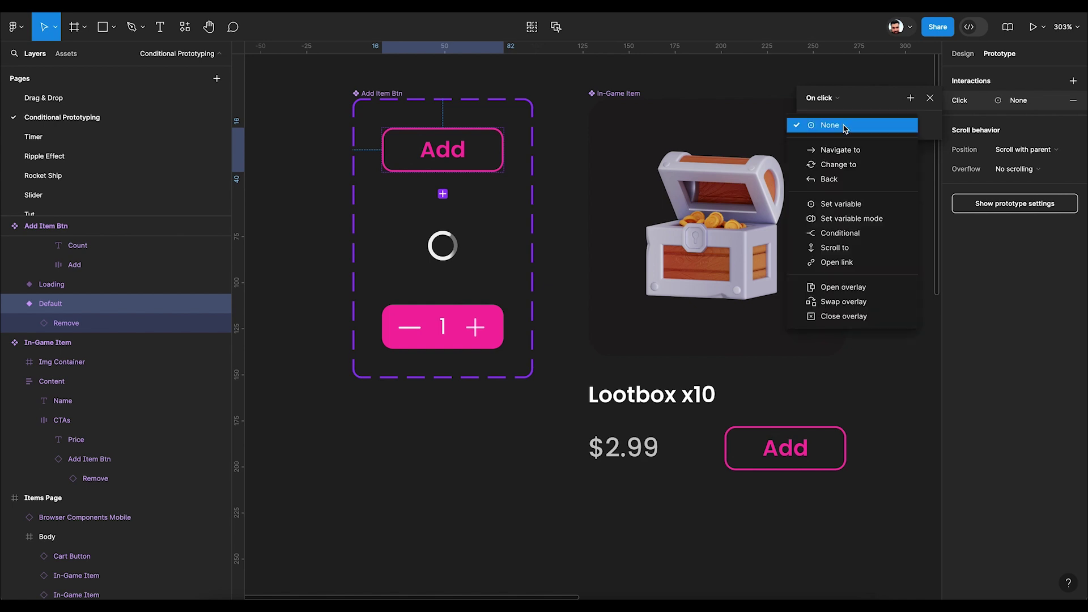
pyautogui.click(843, 205)
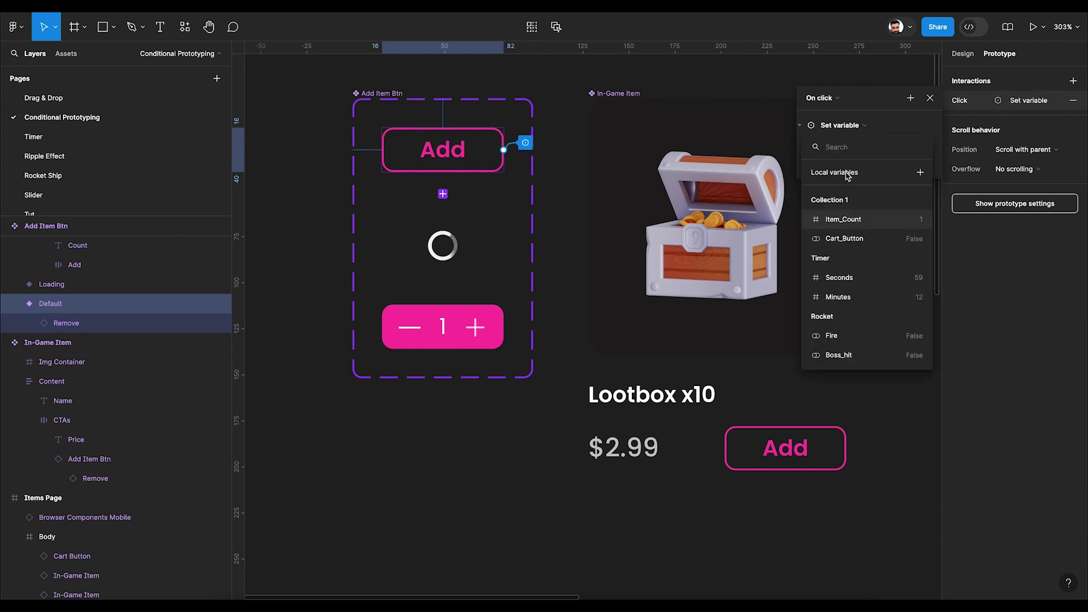
pyautogui.click(846, 241)
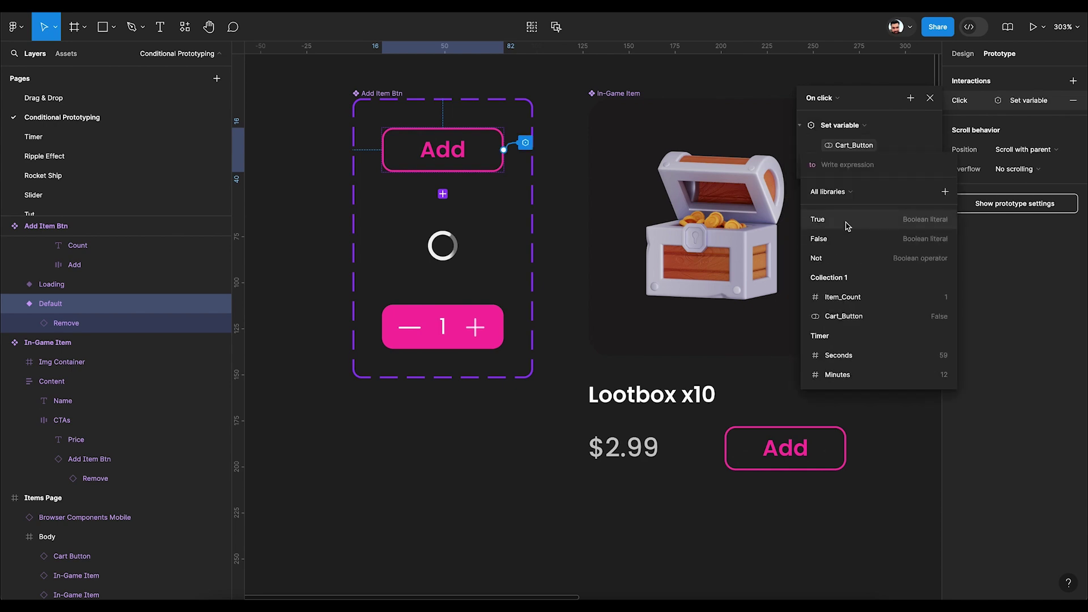
pyautogui.click(832, 227)
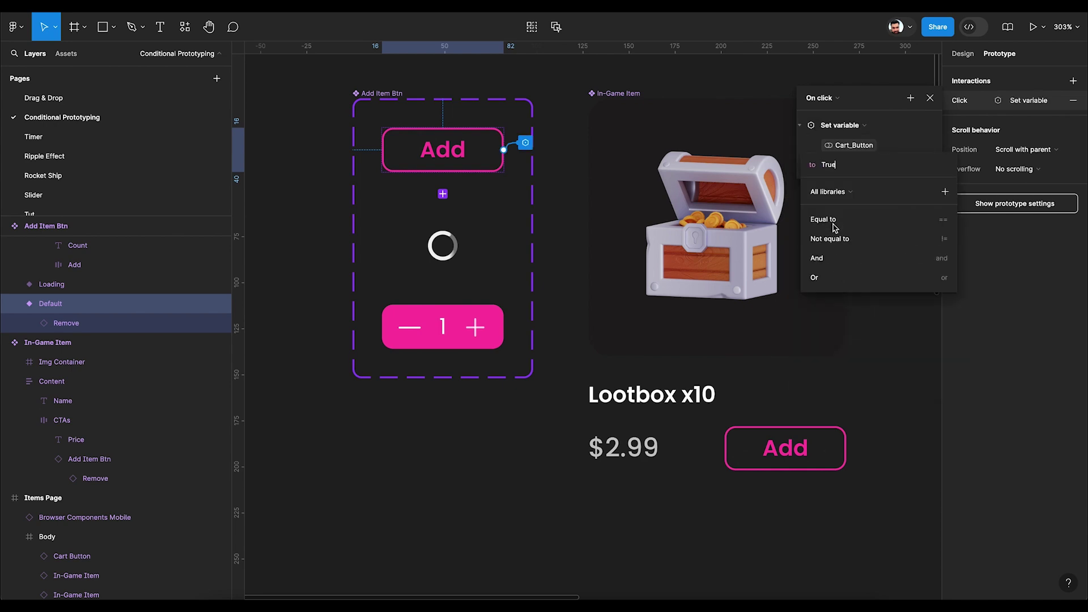
pyautogui.click(938, 132)
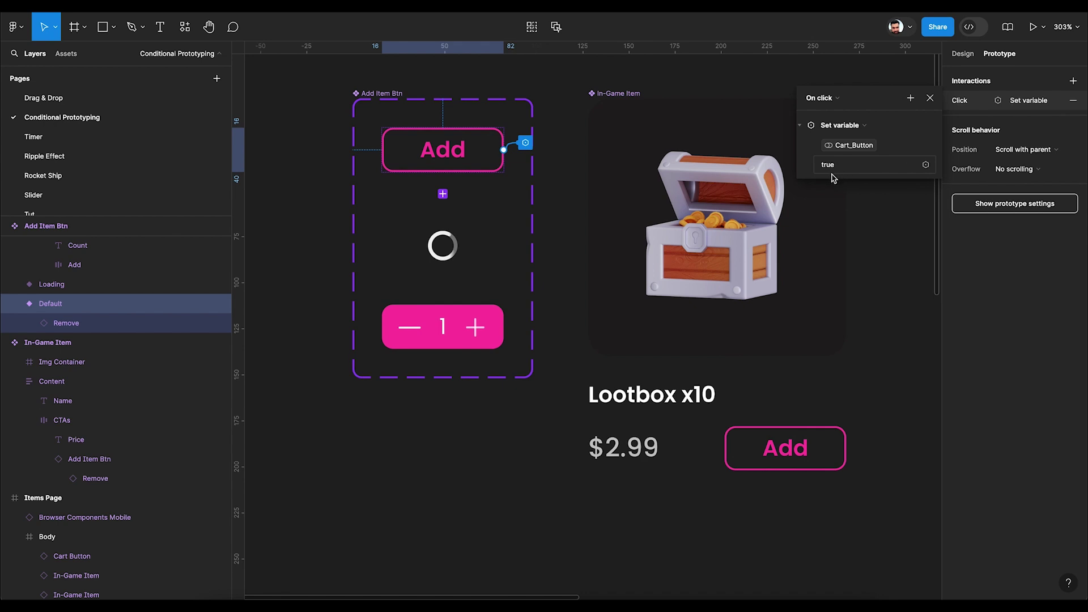
# - Add a Change to action to the same click interaction, switching State to Loading with a Dissolve animation
pyautogui.click(911, 99)
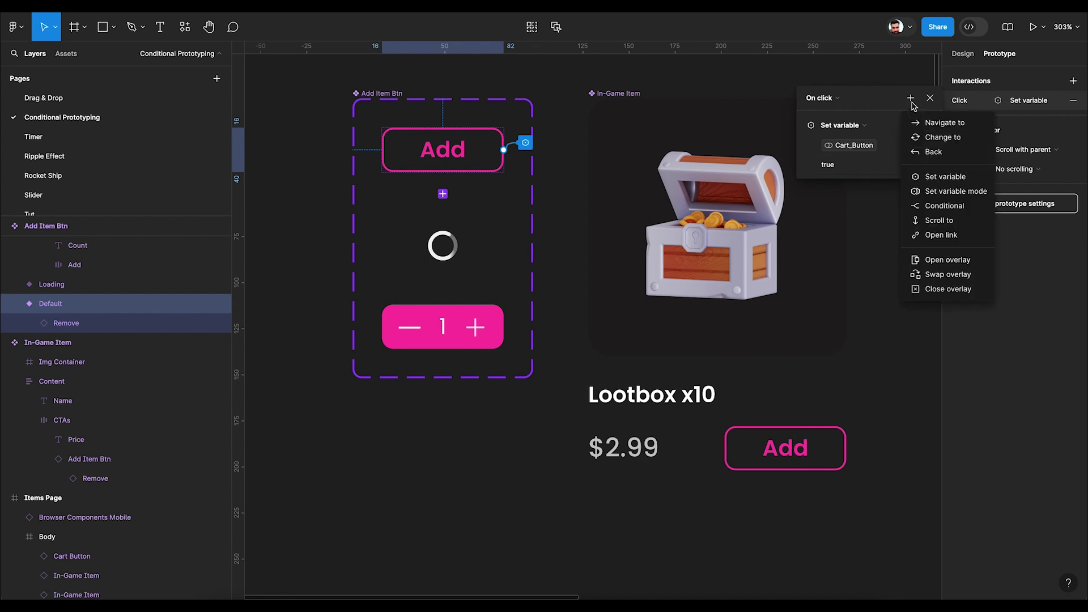
pyautogui.click(932, 141)
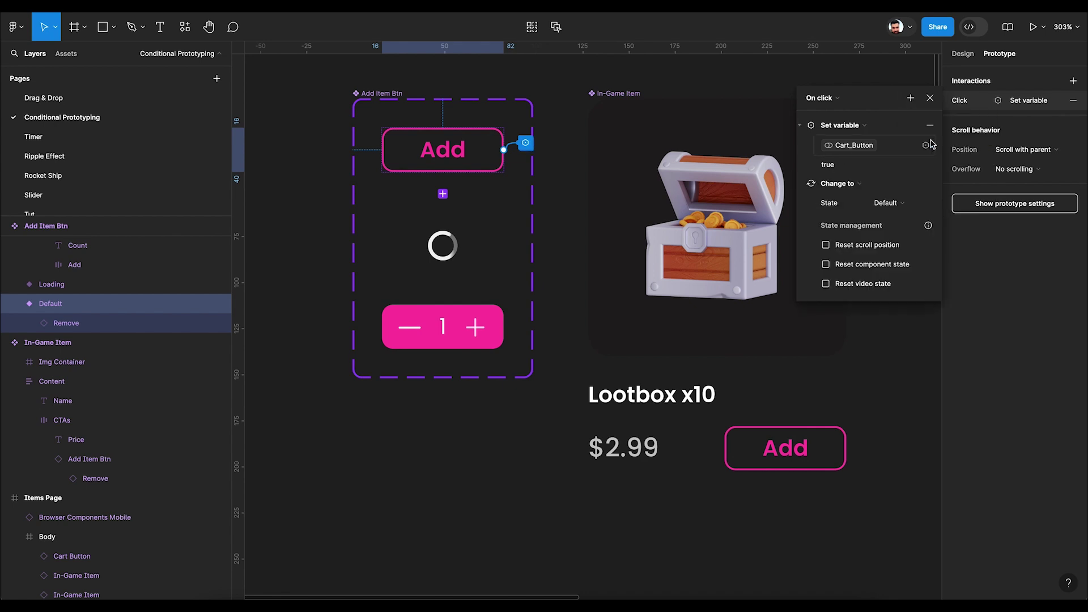
pyautogui.click(885, 203)
pyautogui.click(901, 218)
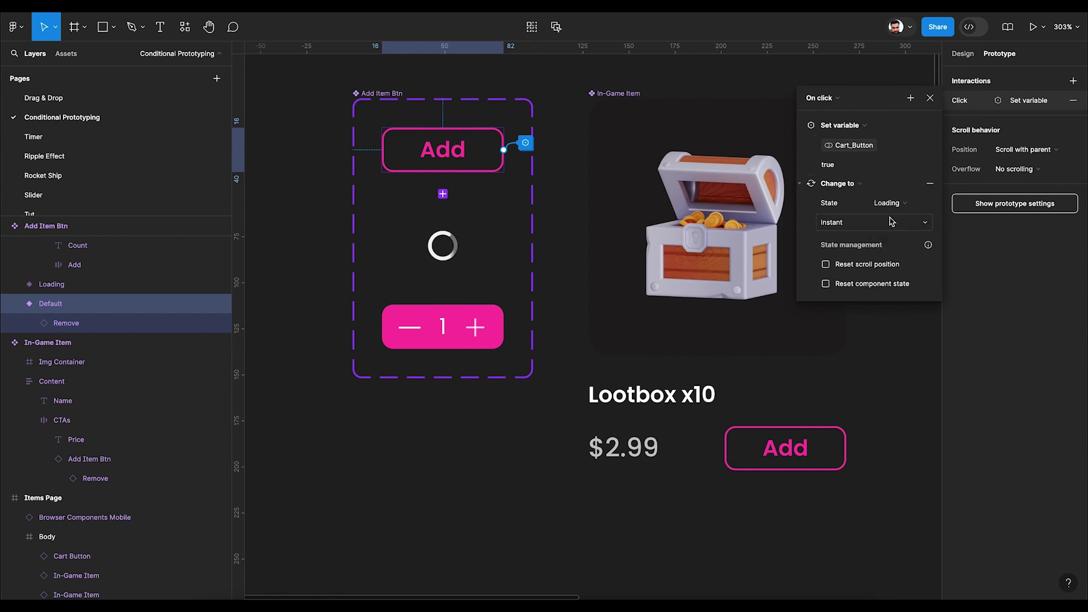
pyautogui.click(869, 225)
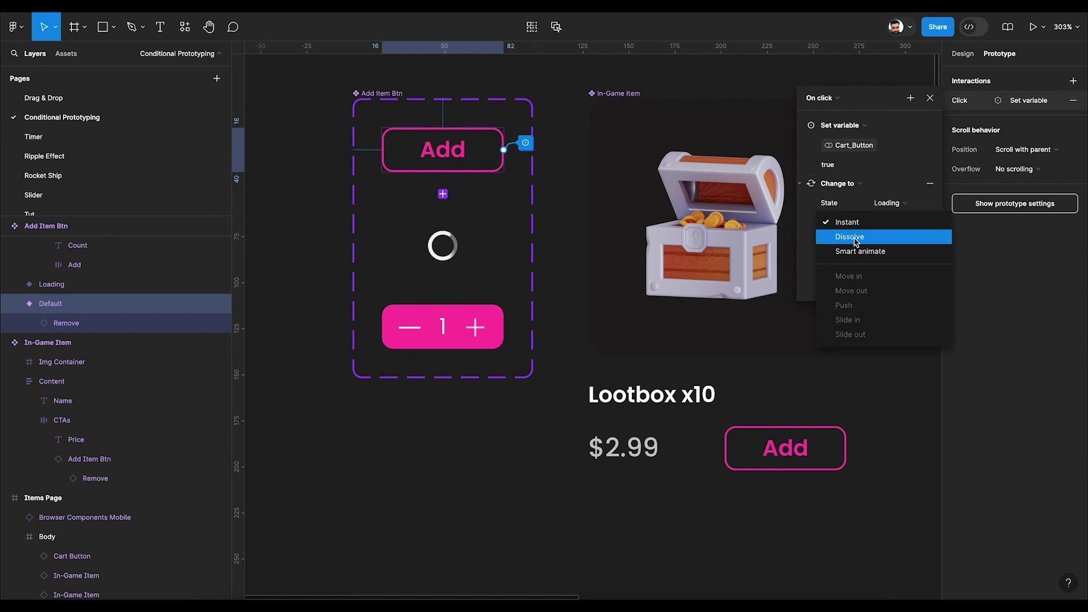
pyautogui.click(855, 238)
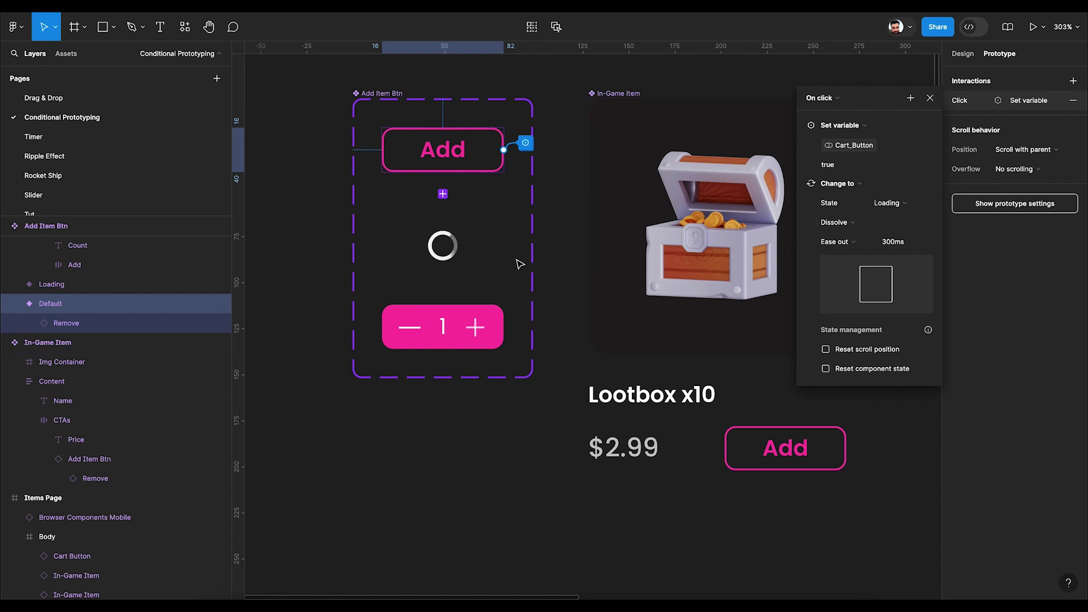
pyautogui.click(557, 237)
# - Bind the layer visibility of the Cart Button instance on the Items Page to the Cart_Button variable
pyautogui.scroll(-5, 556, 237)
pyautogui.scroll(-5, 557, 237)
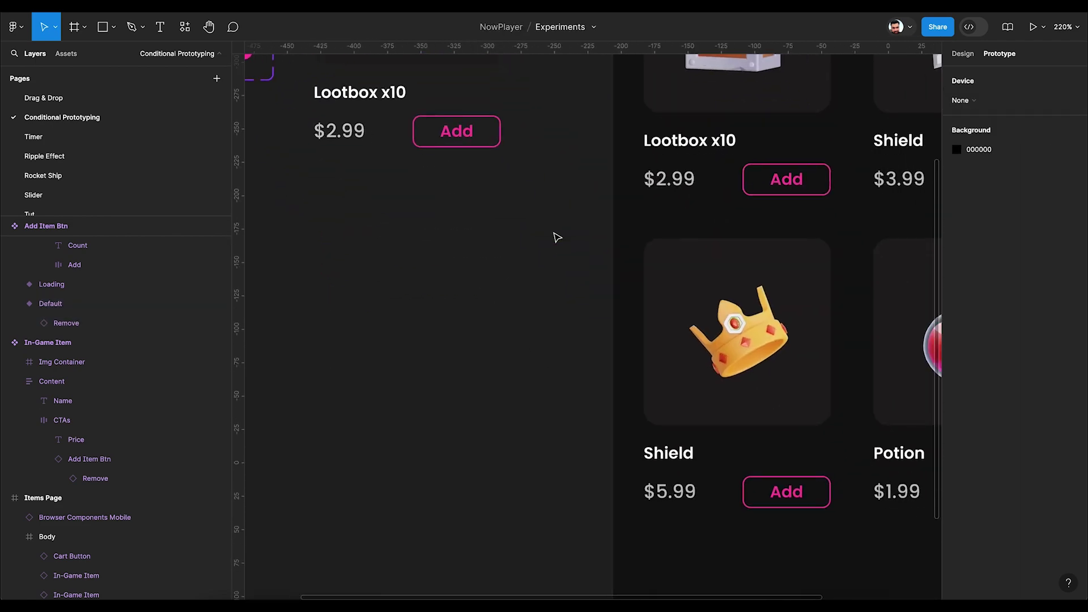
pyautogui.scroll(-3, 603, 287)
pyautogui.hscroll(3, 603, 288)
pyautogui.click(689, 372)
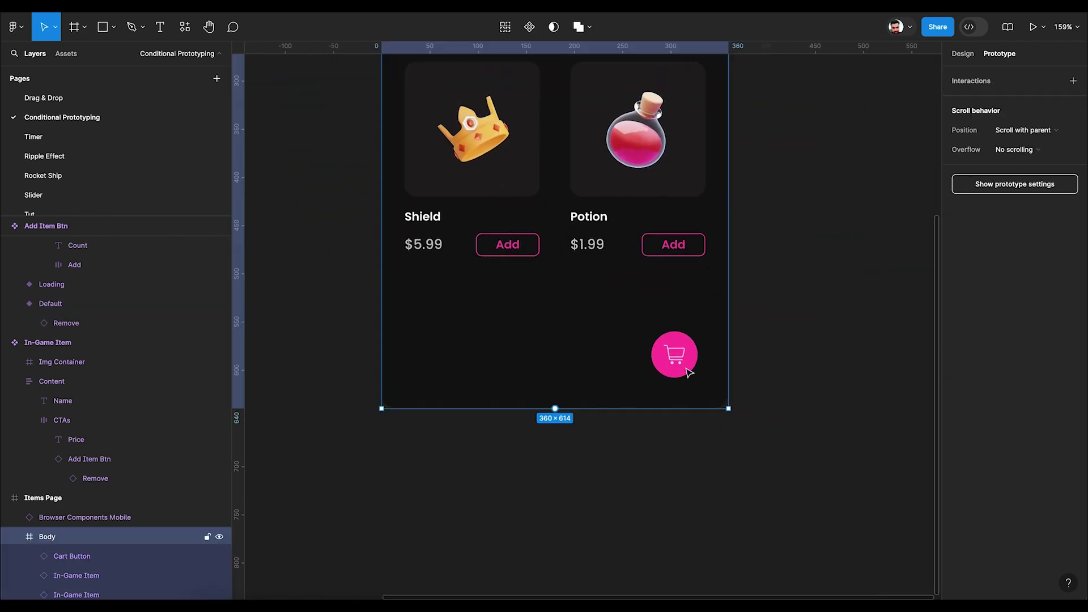
pyautogui.click(689, 372)
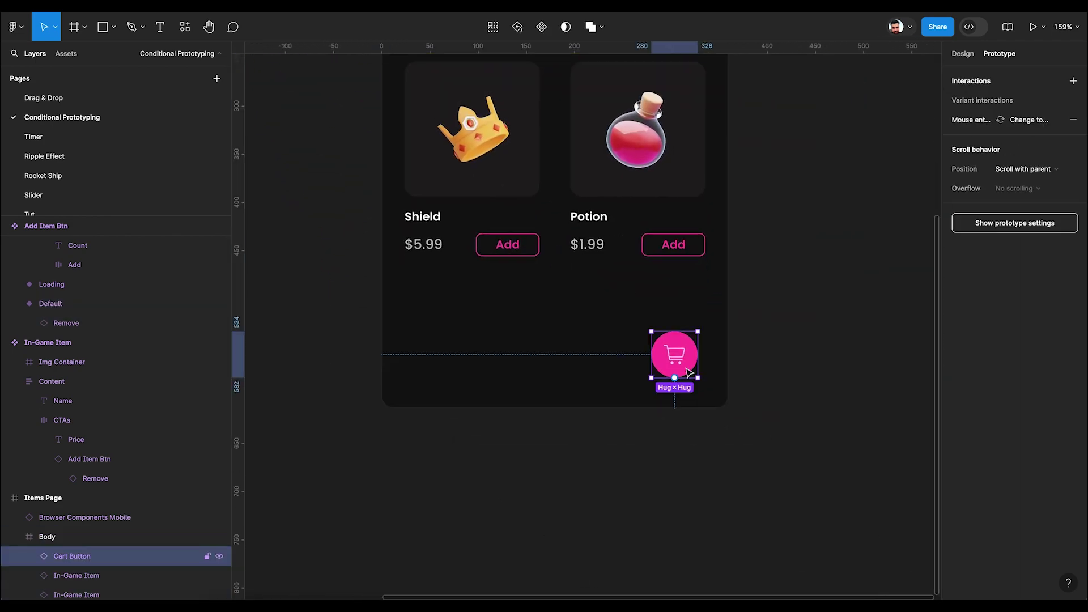
pyautogui.click(970, 56)
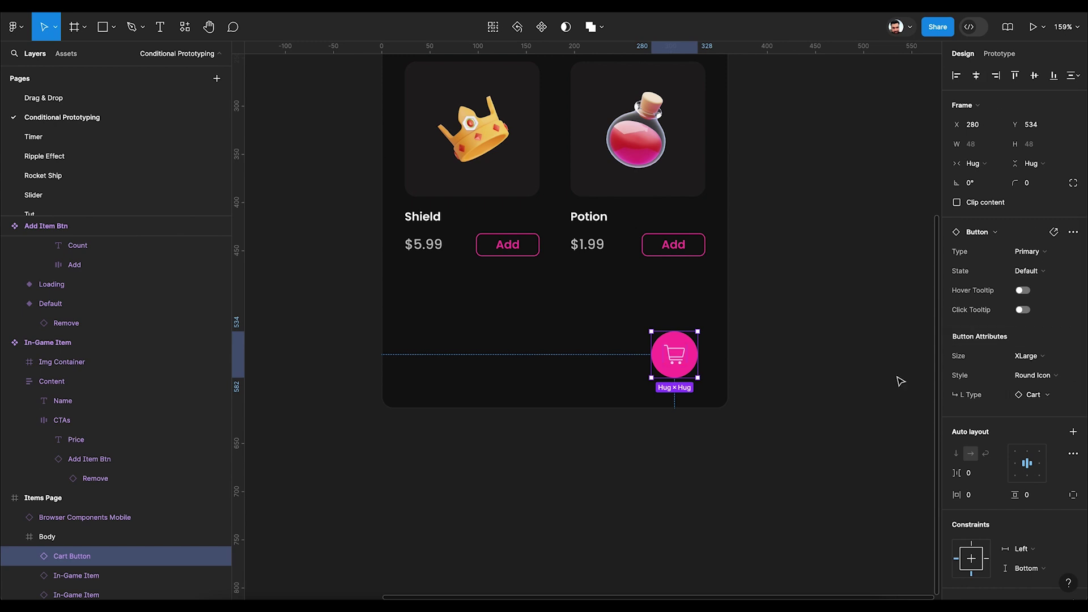
pyautogui.scroll(-3, 1034, 374)
pyautogui.scroll(-3, 1037, 377)
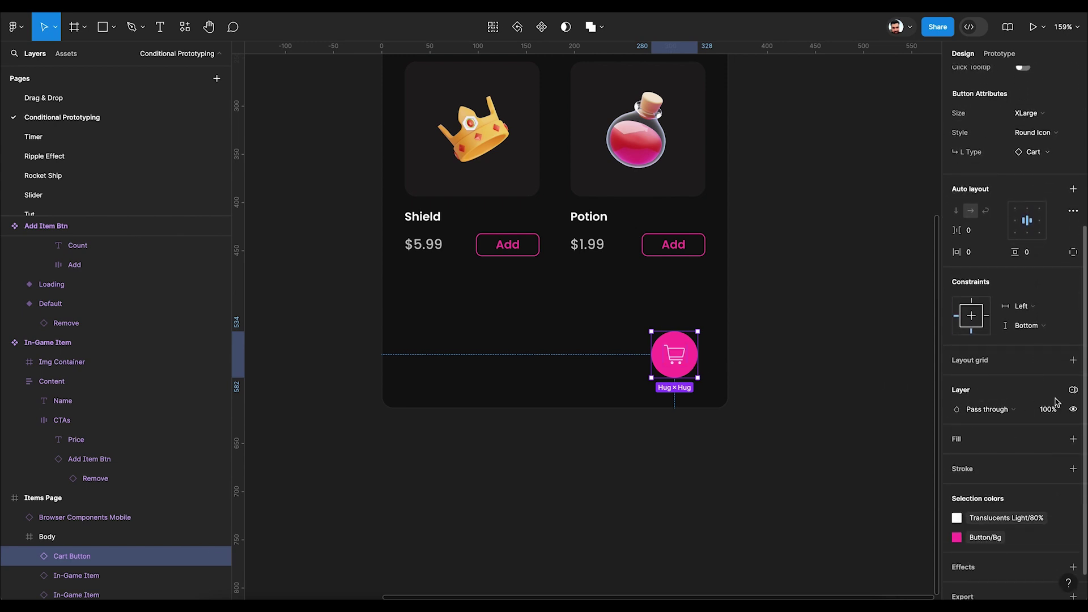
pyautogui.rightClick(1073, 411)
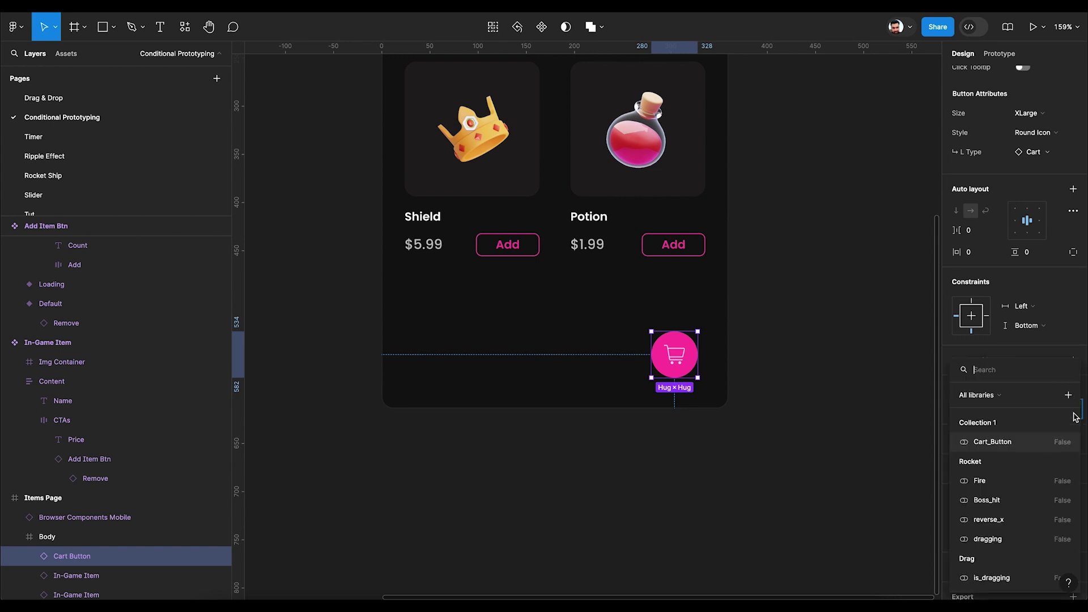
pyautogui.click(988, 443)
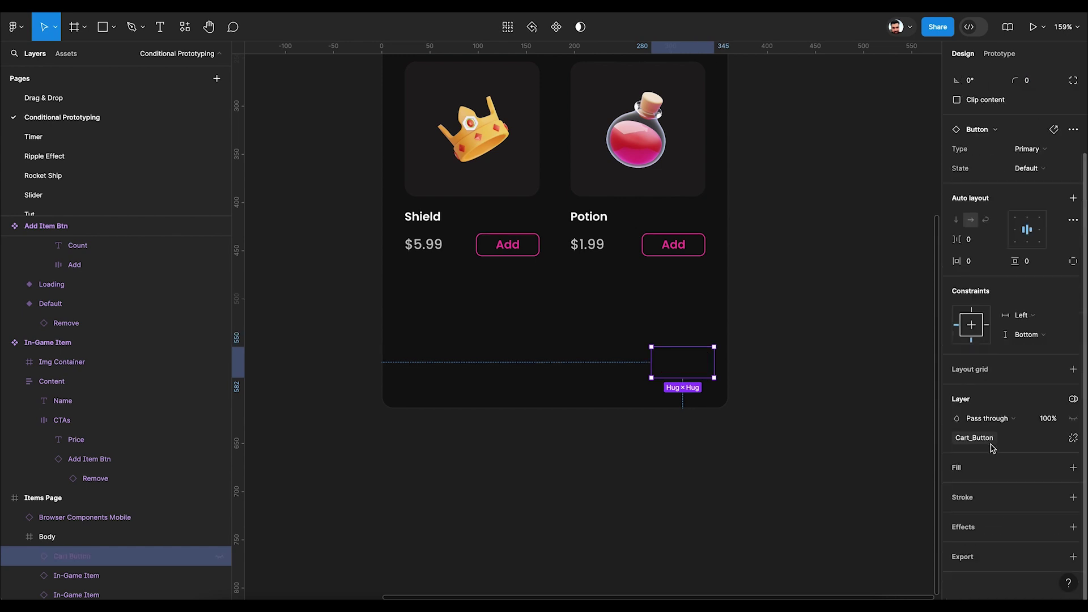
pyautogui.click(848, 404)
# - Preview the Items Page prototype, test the Add button of the Lootbox x10 item, and close the preview
pyautogui.scroll(-2, 848, 404)
pyautogui.scroll(3, 847, 404)
pyautogui.hscroll(-2, 847, 404)
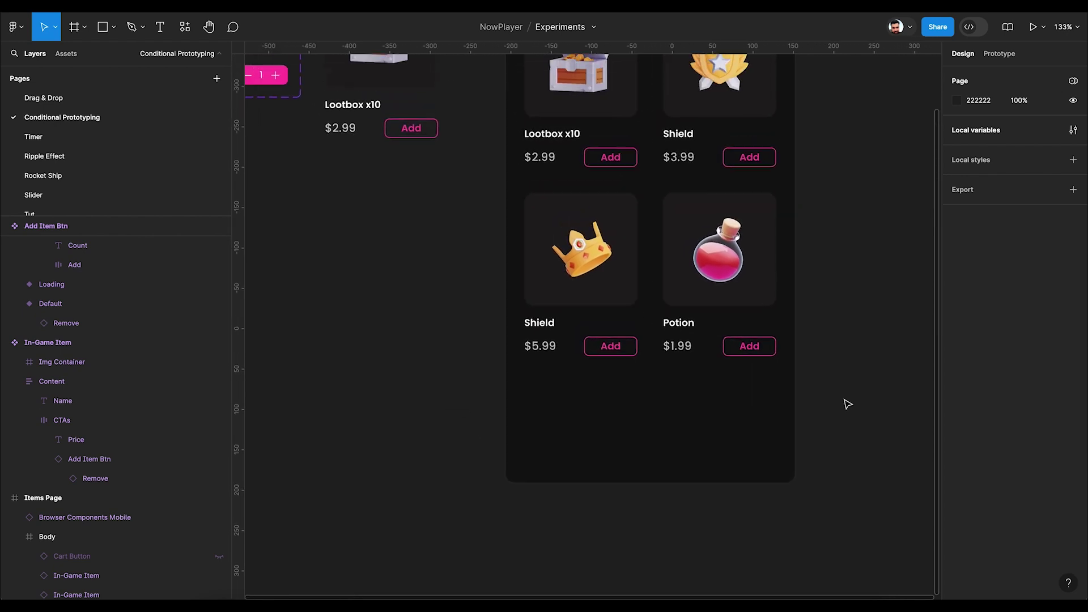
pyautogui.scroll(-3, 783, 473)
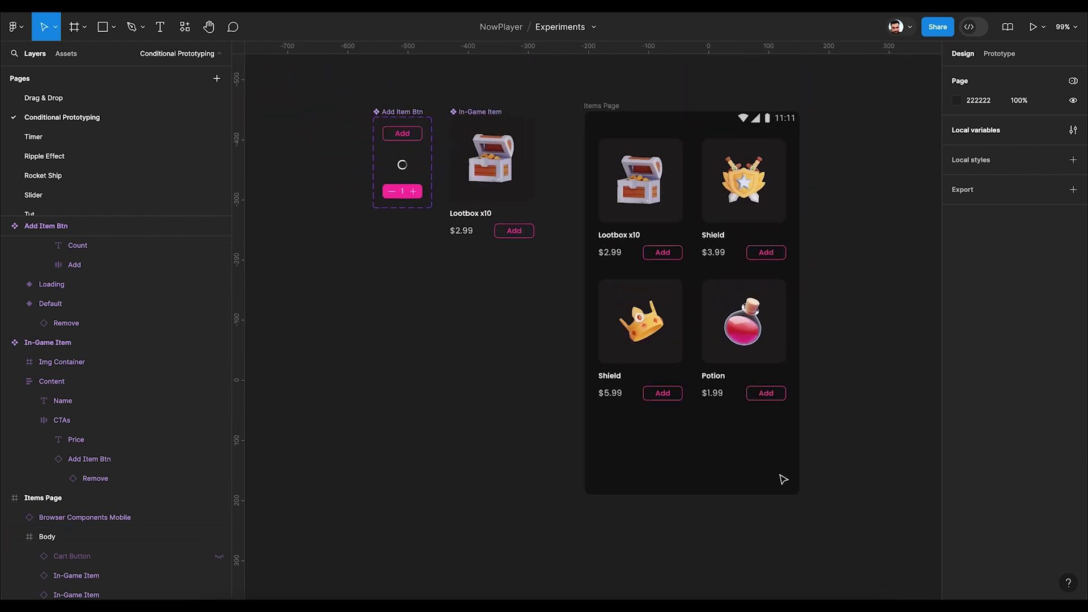
pyautogui.click(606, 118)
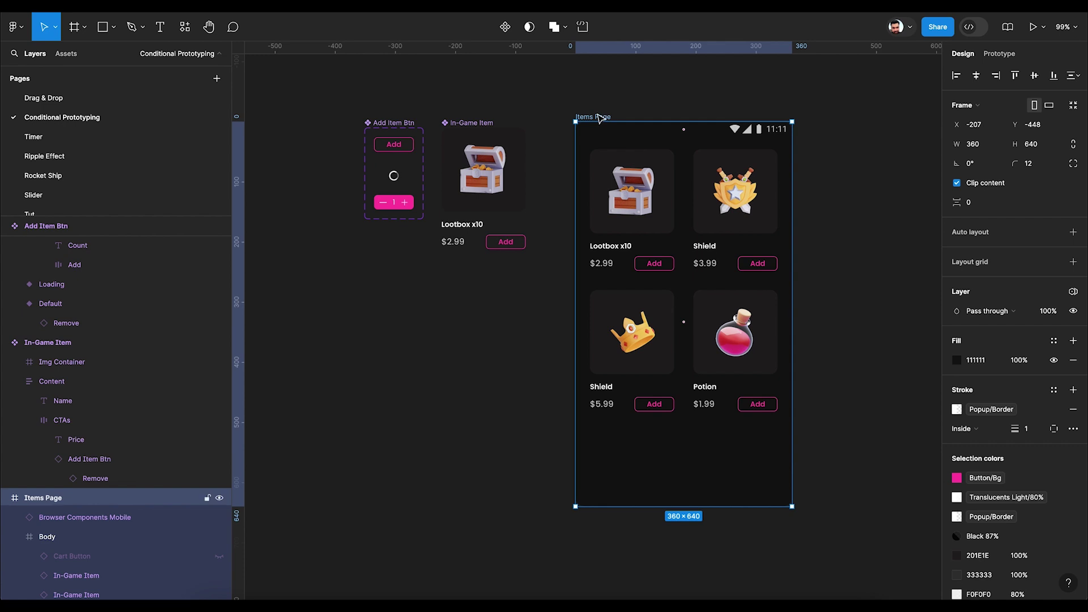
pyautogui.click(1031, 30)
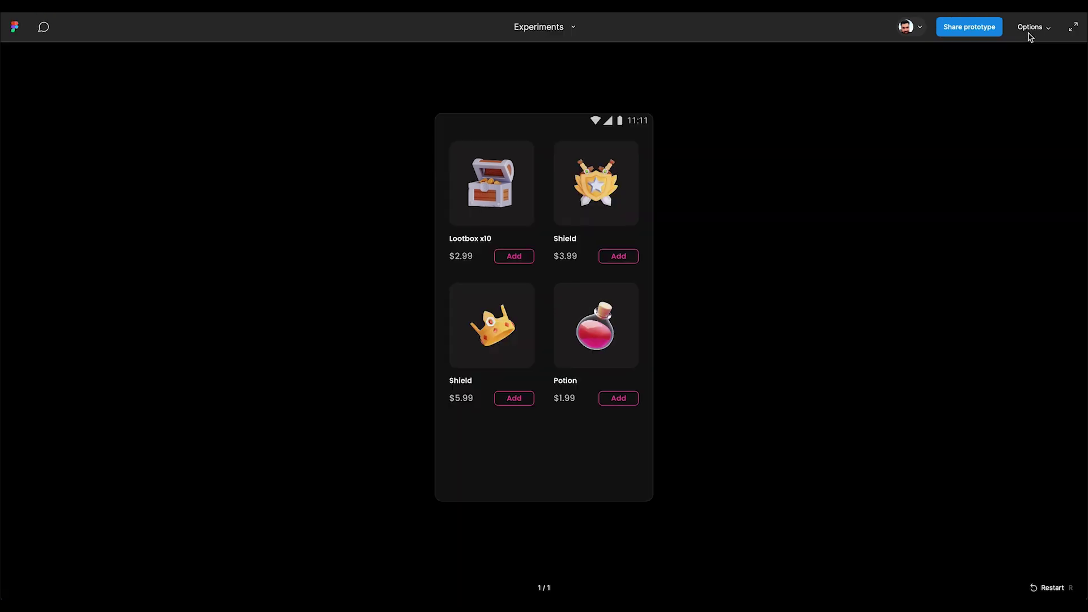
pyautogui.click(514, 257)
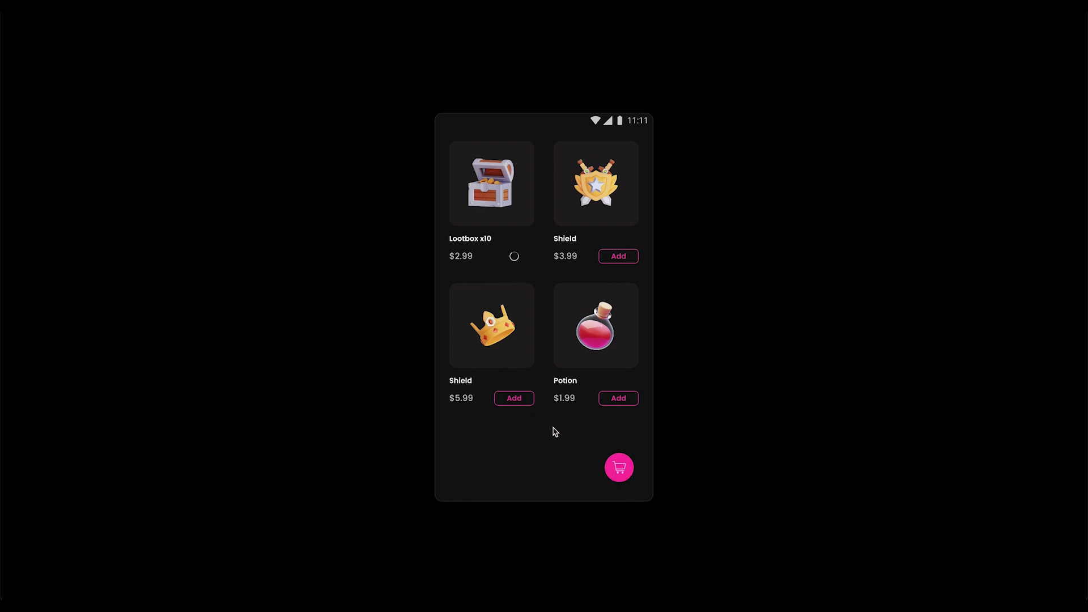
pyautogui.click(530, 259)
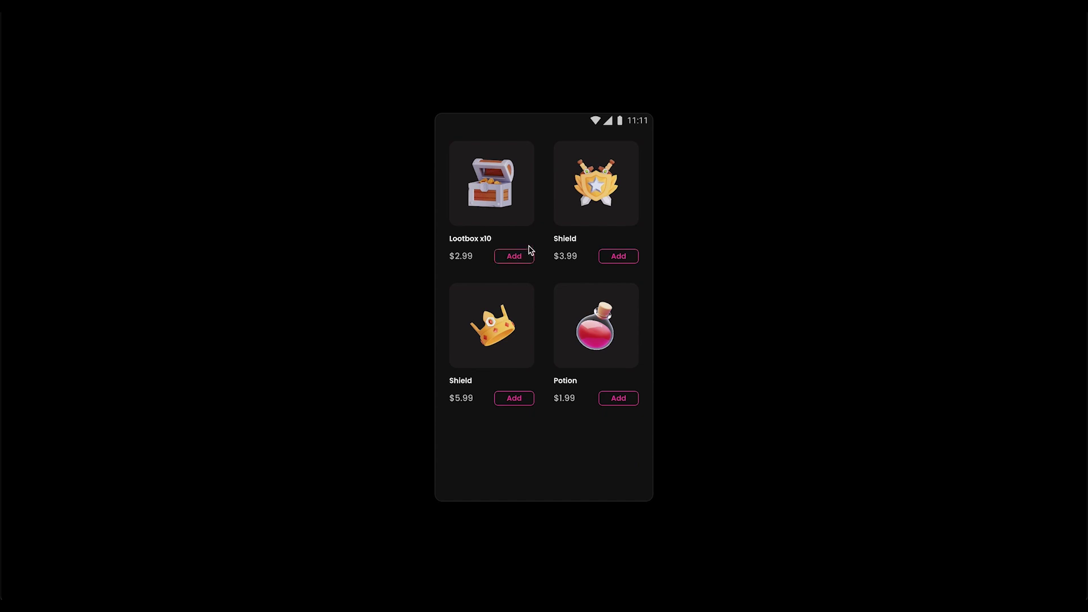
pyautogui.hotkey('ctrl', 'w')
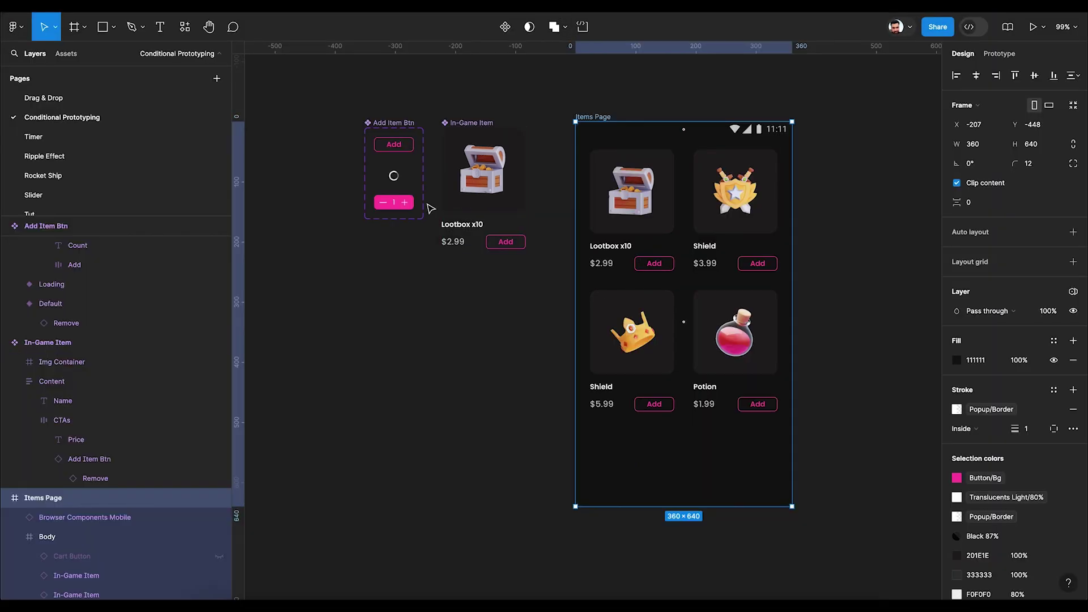
# - Connect the Loading variant of Add Item Btn to the Item Counter variant with a Change to prototype interaction
pyautogui.scroll(10, 391, 177)
pyautogui.click(416, 181)
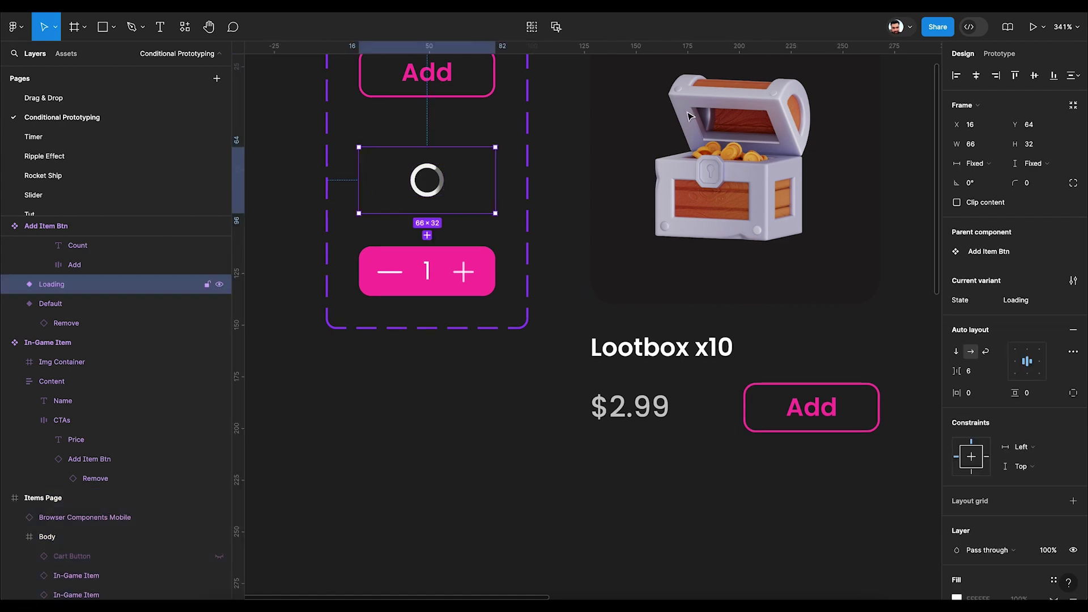
pyautogui.hotkey('shift', 'e')
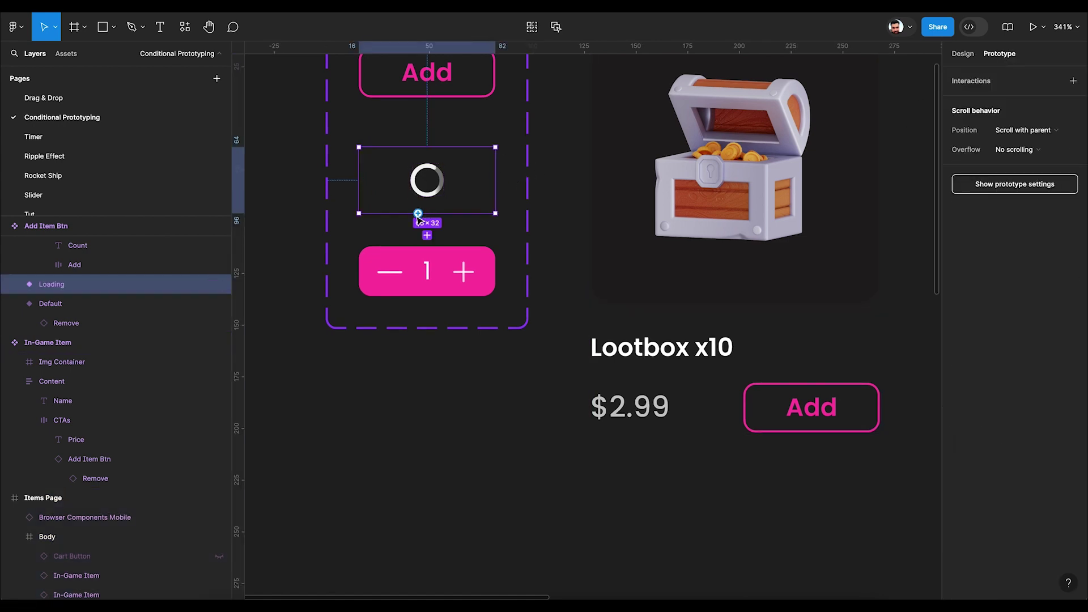
pyautogui.moveTo(418, 213); pyautogui.dragTo(418, 258)
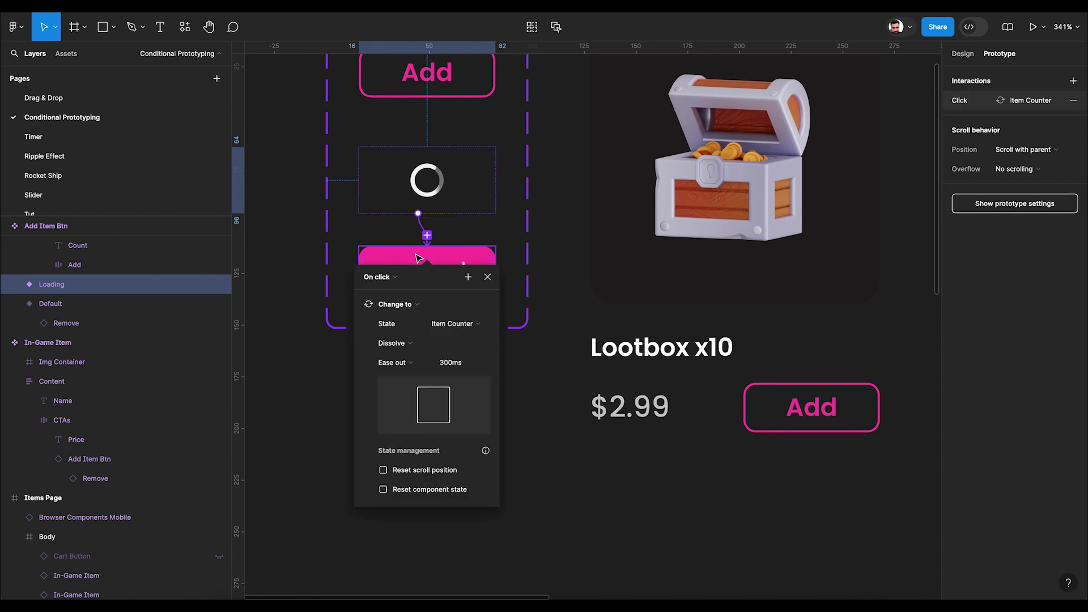
# - Set the Loading interaction's trigger to After delay with a delay of 300 ms
pyautogui.click(391, 288)
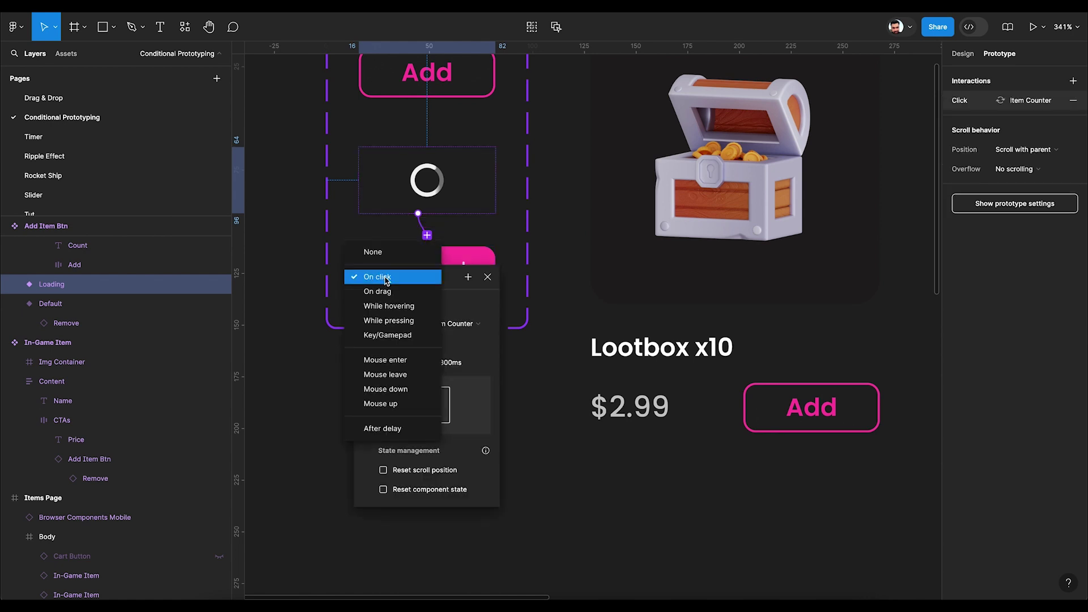
pyautogui.click(388, 429)
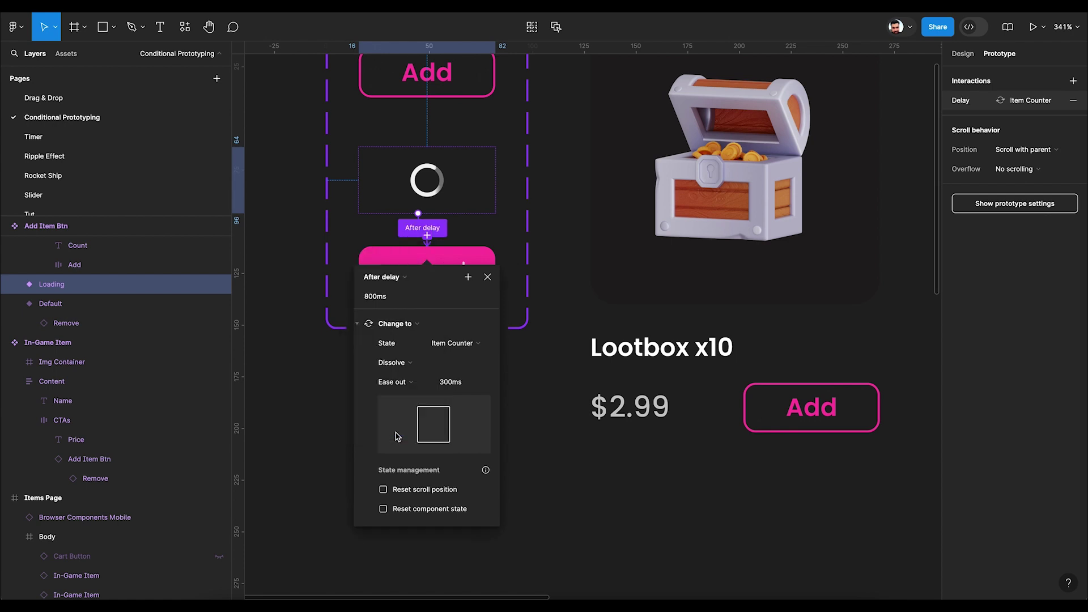
pyautogui.click(385, 297)
pyautogui.write('300')
pyautogui.press('Return')
# - Preview the prototype and test the Add button of the Lootbox x10 item
pyautogui.click(553, 270)
pyautogui.hotkey('ctrl', 'alt', 'Return')
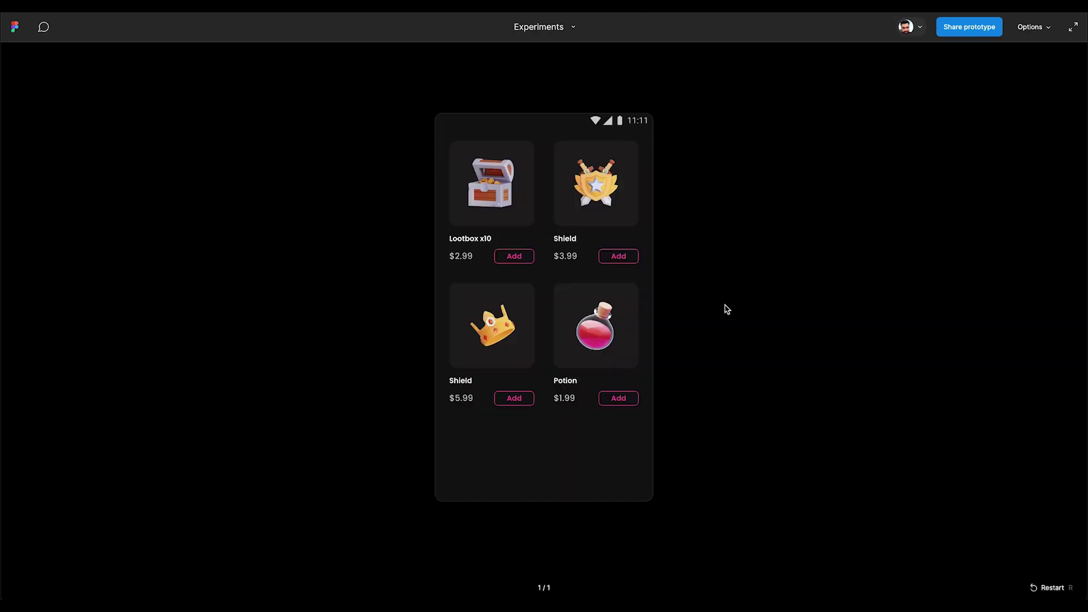
pyautogui.click(530, 260)
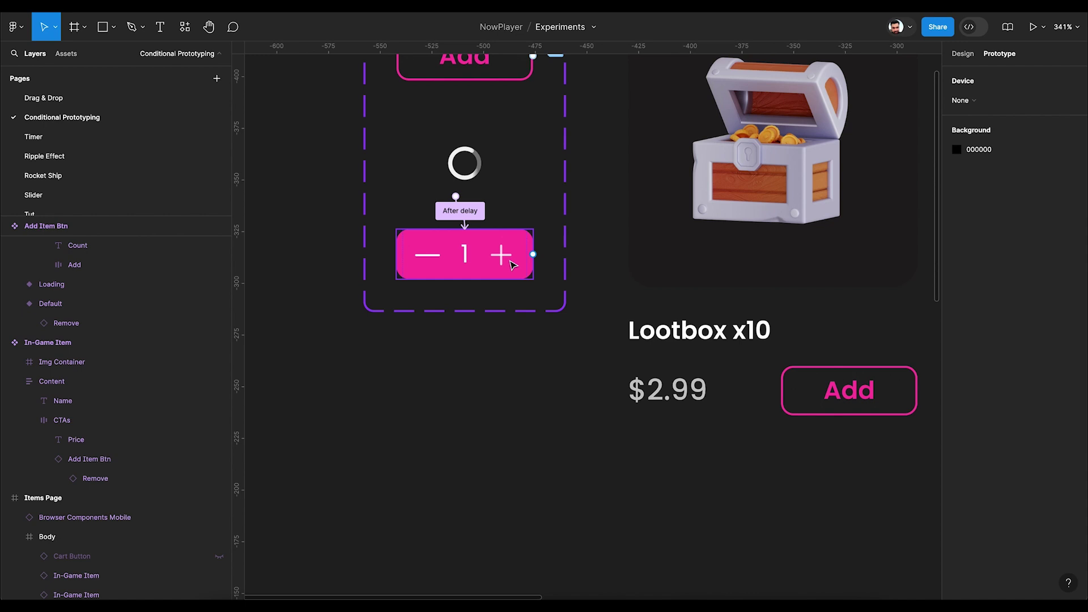
# - Give the plus button of the Item Counter variant an On click interaction that sets Item_Count to Item_Count + 1
pyautogui.doubleClick(513, 264)
pyautogui.click(513, 265)
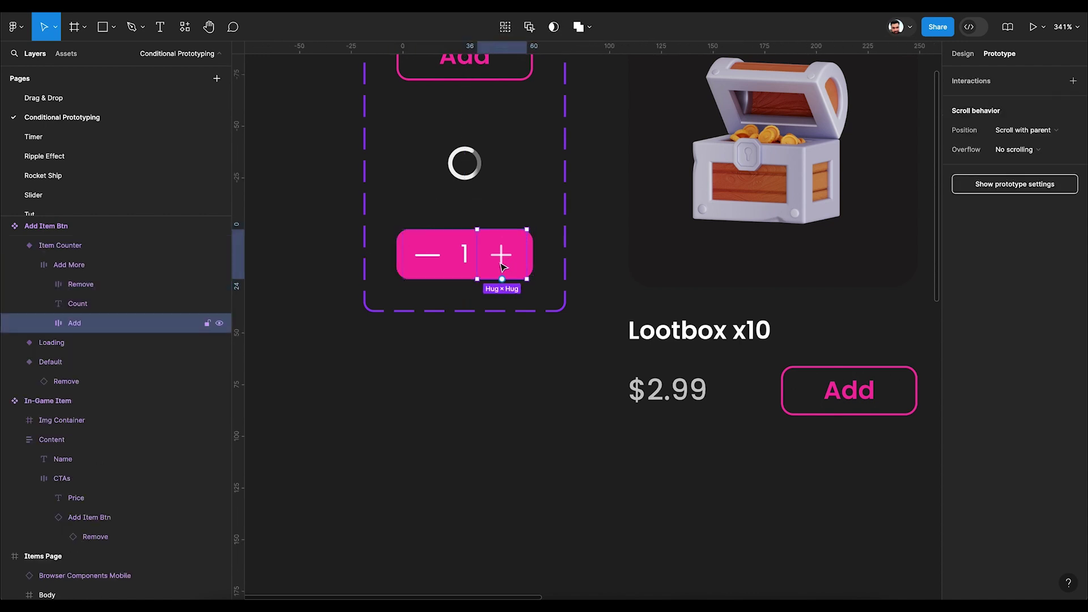
pyautogui.click(1073, 81)
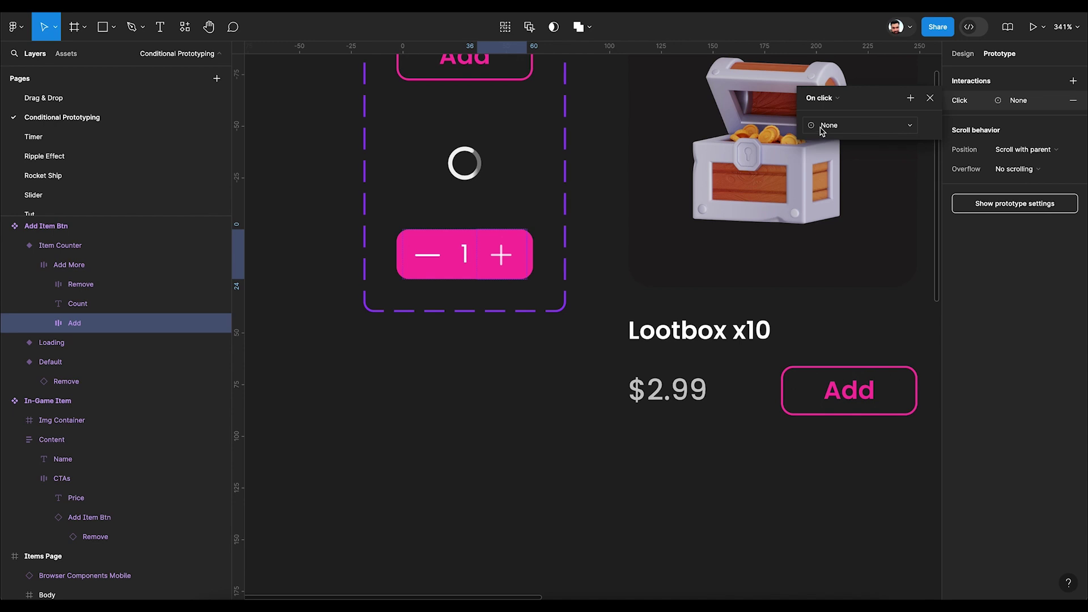
pyautogui.click(859, 126)
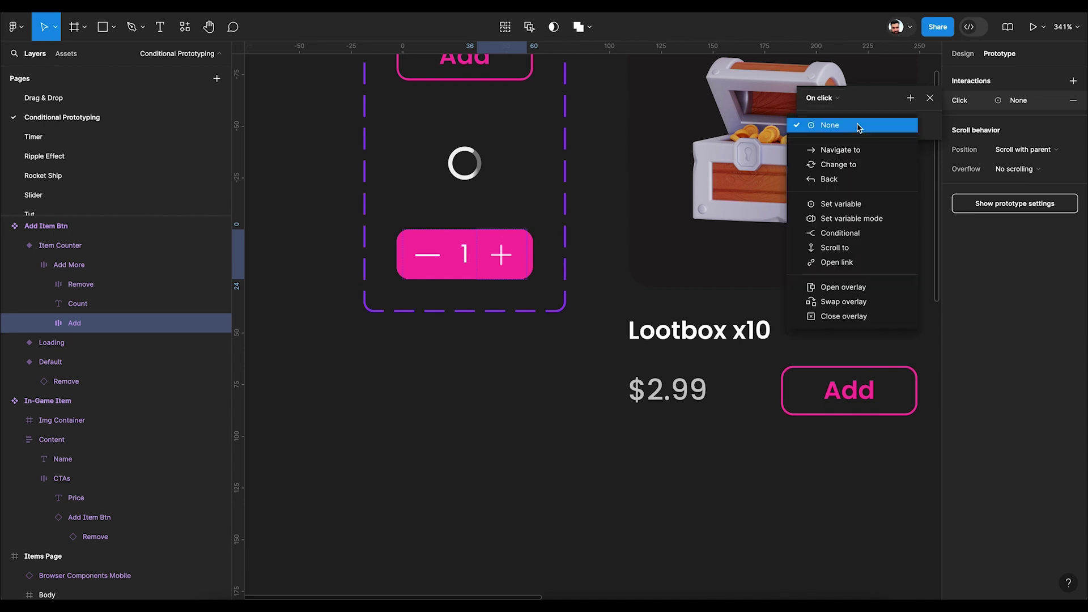
pyautogui.click(841, 204)
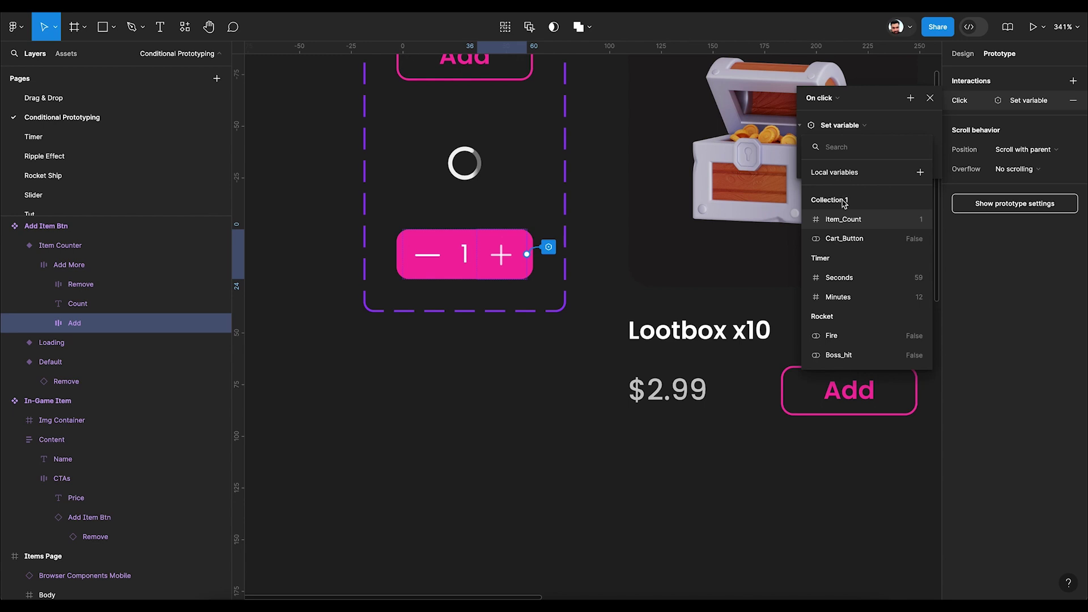
pyautogui.click(843, 221)
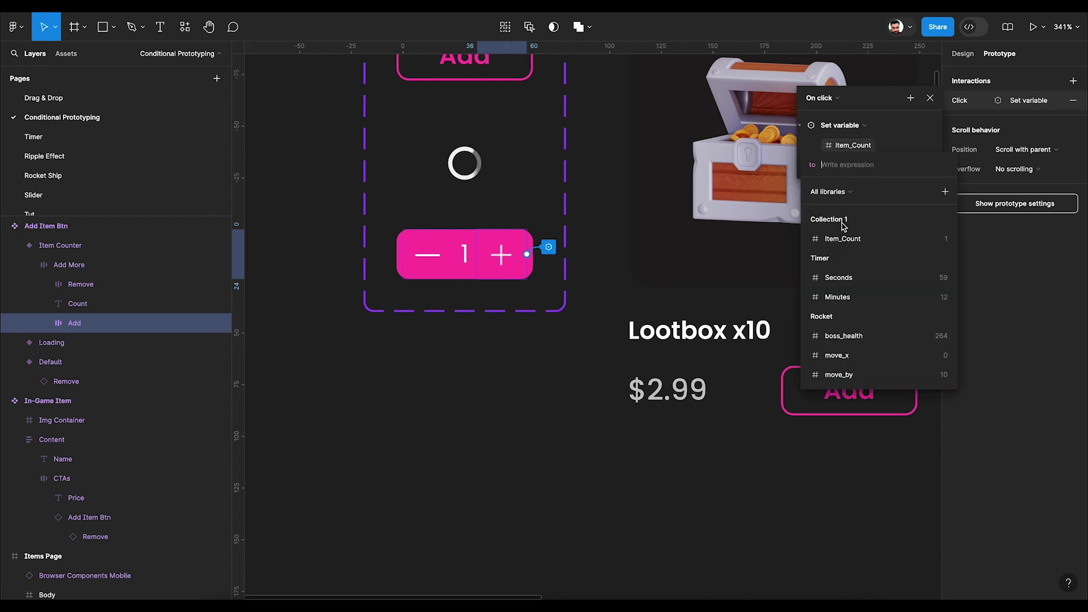
pyautogui.click(842, 238)
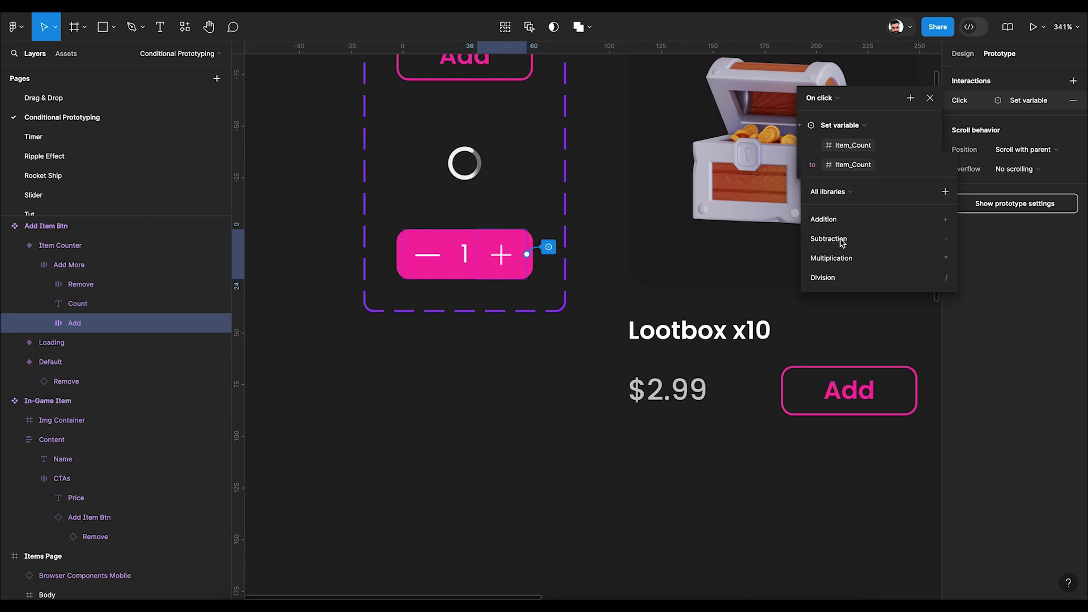
pyautogui.write('+1')
pyautogui.press('Return')
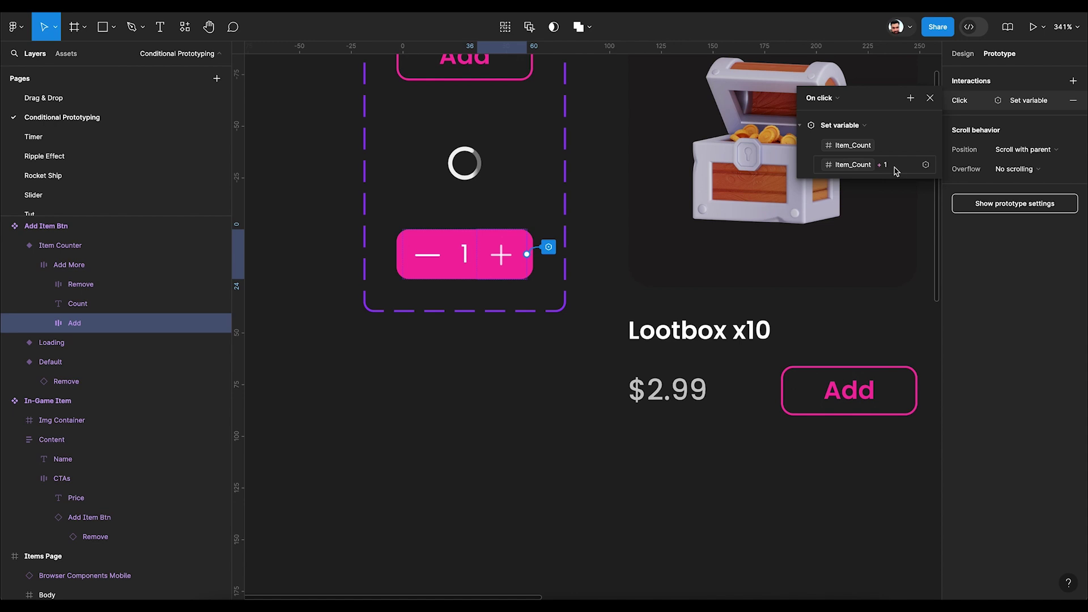
# - Test adding Lootbox x10 and increasing its count in the preview at fill-screen zoom, restart the test once, and return to the editor
pyautogui.click(664, 13)
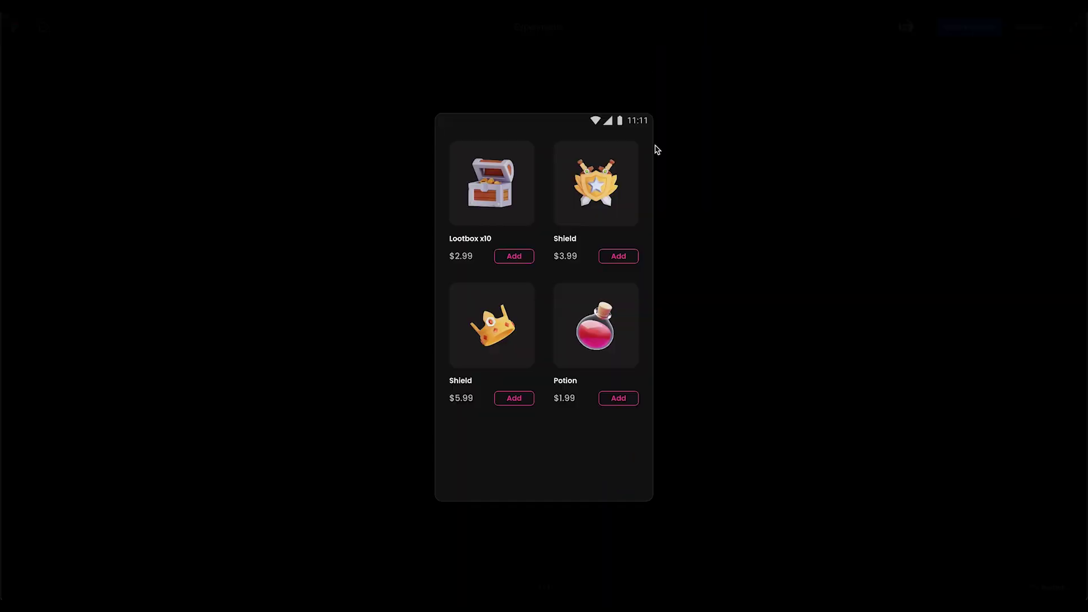
pyautogui.click(523, 257)
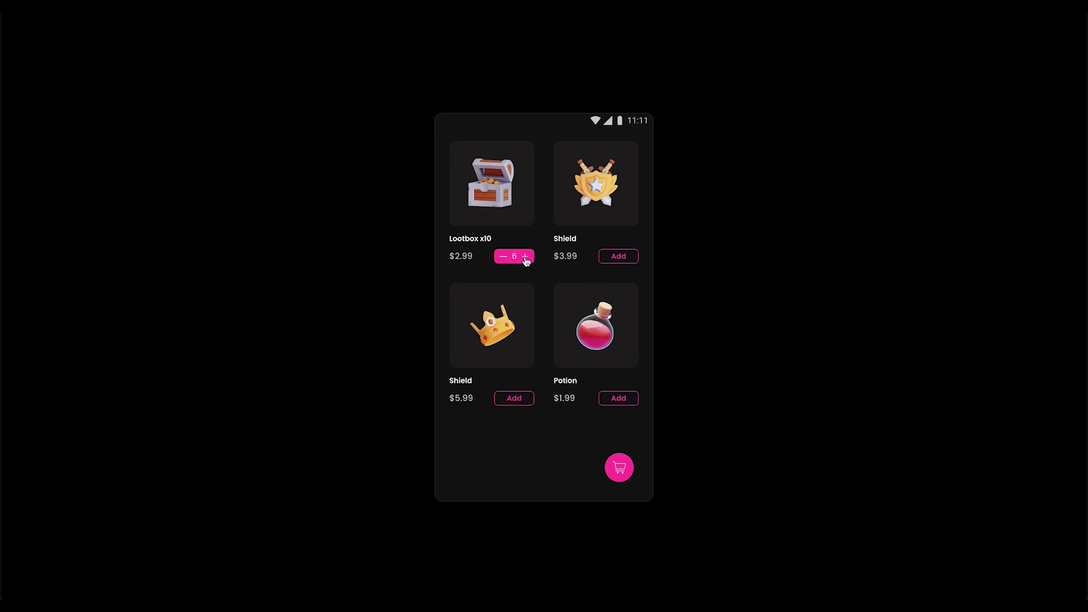
pyautogui.hotkey('shift', '1')
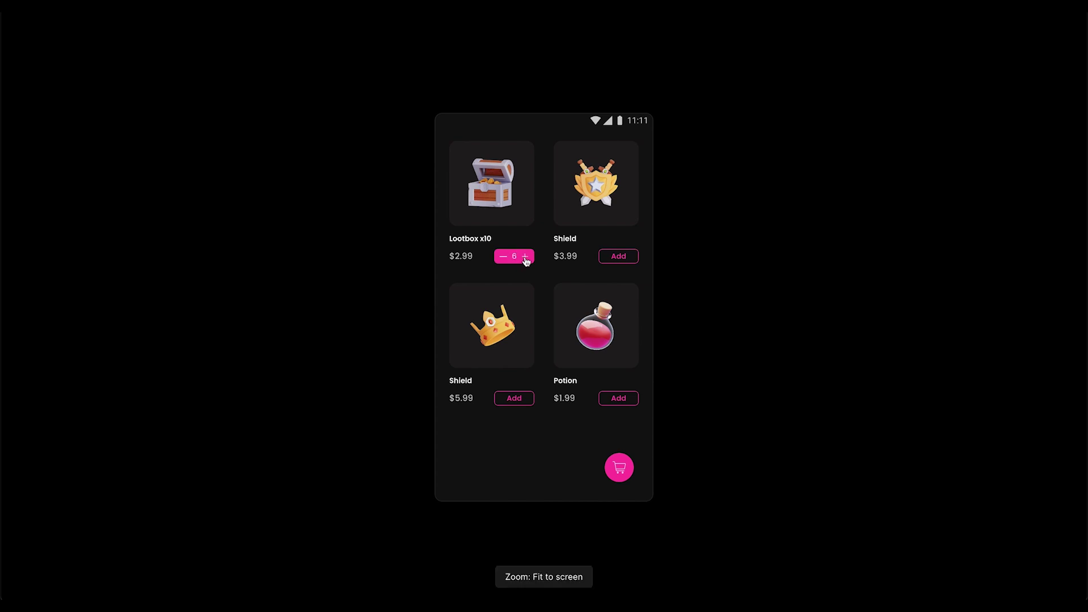
pyautogui.hotkey('shift', '2')
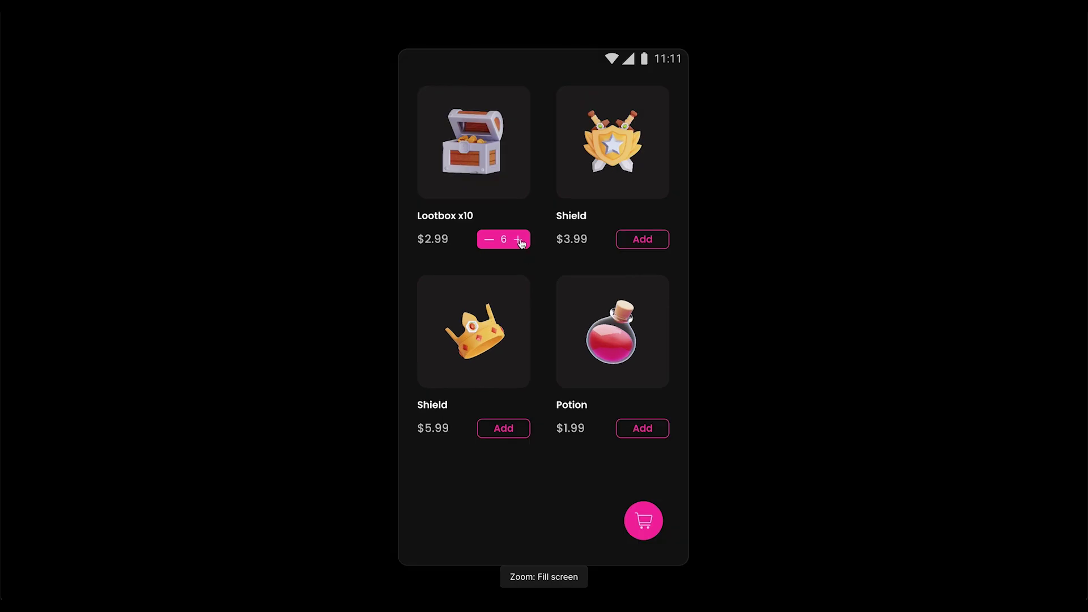
pyautogui.press('r')
pyautogui.click(519, 242)
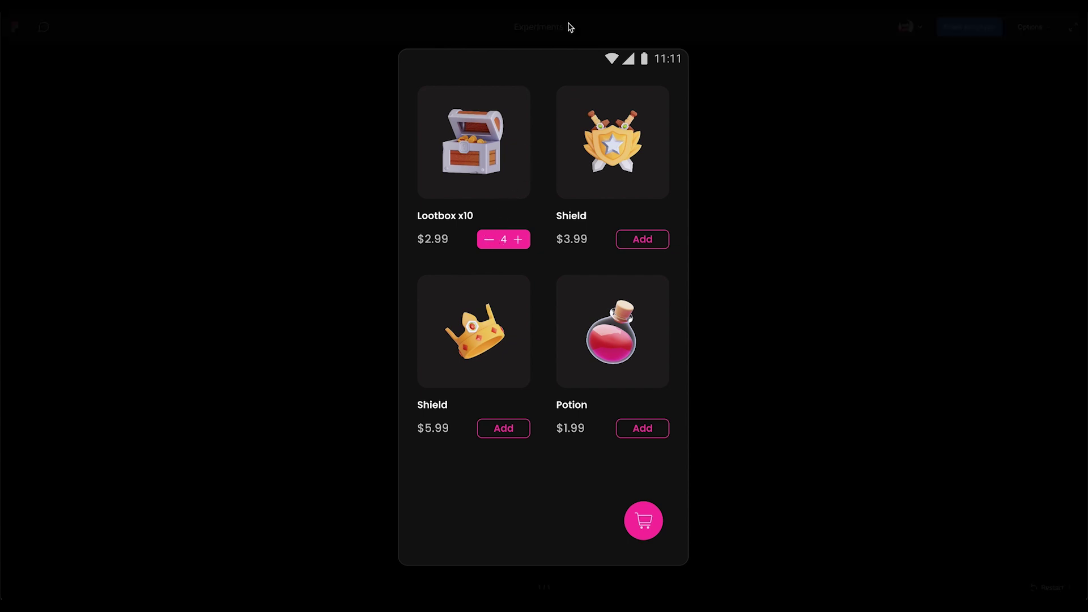
pyautogui.click(542, 27)
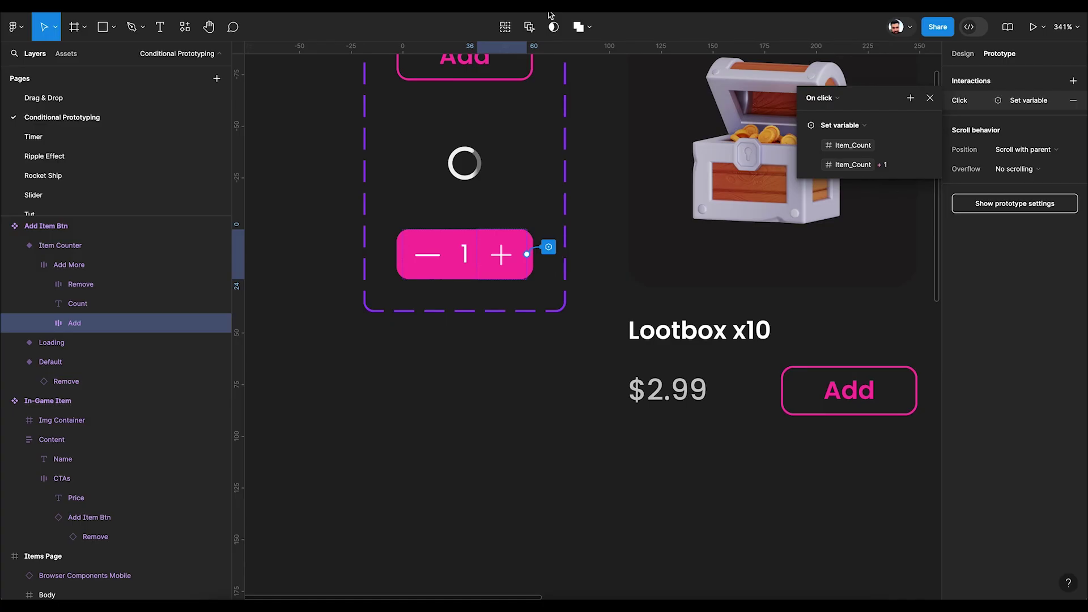
# - Give the minus button of the Item Counter variant an On click Conditional action with the condition Item_Count > 1
pyautogui.click(434, 273)
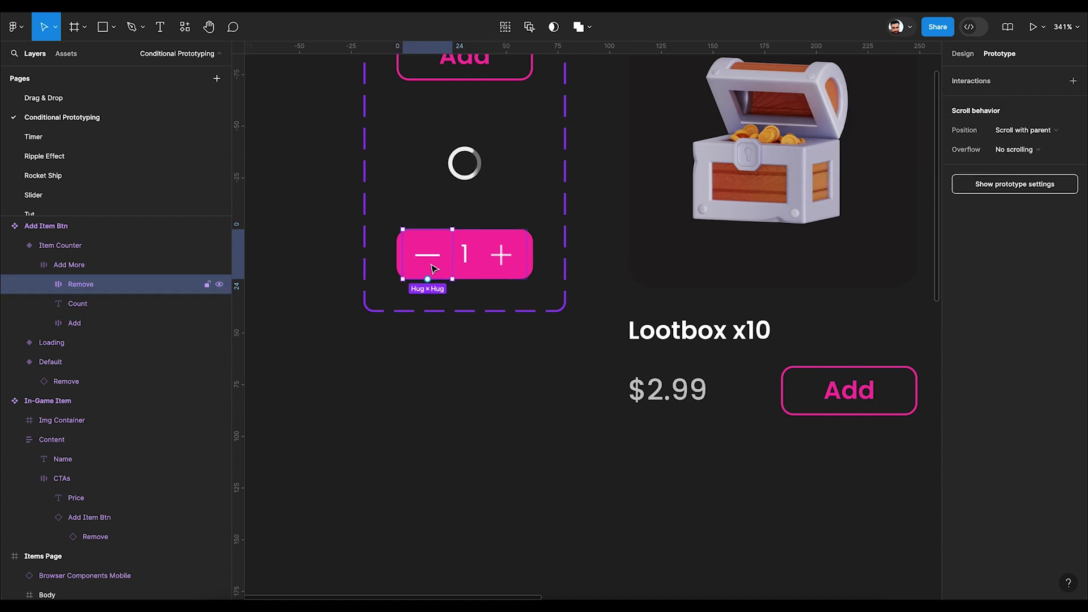
pyautogui.click(1073, 80)
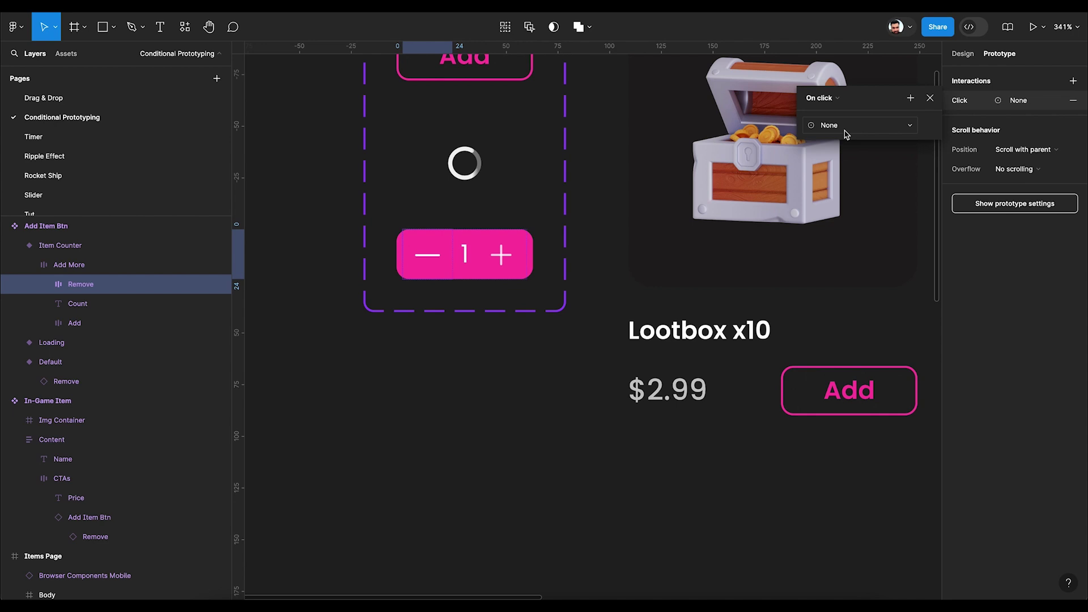
pyautogui.click(846, 135)
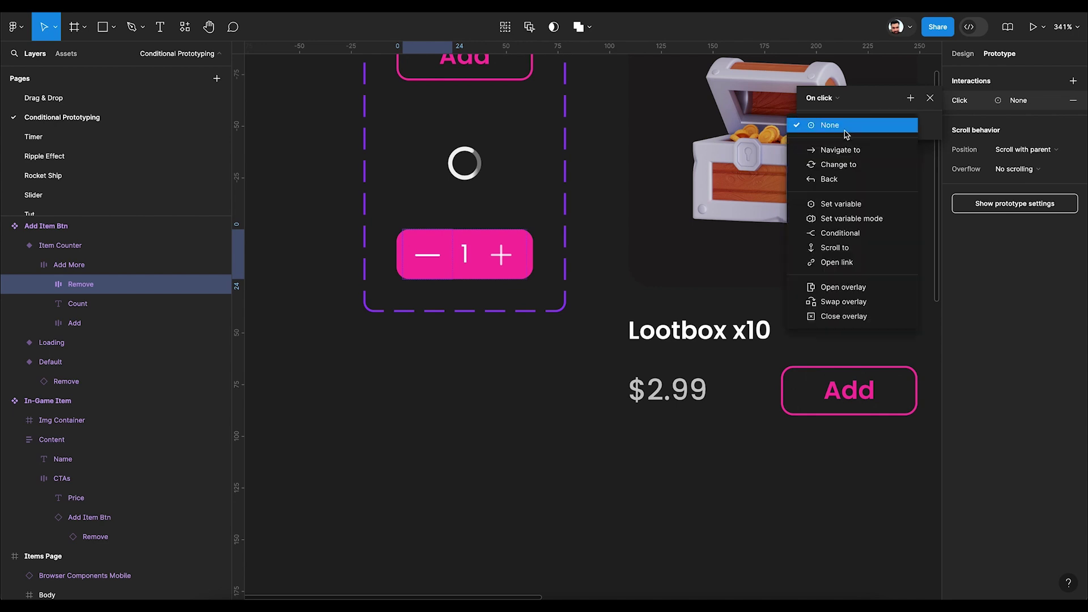
pyautogui.click(852, 235)
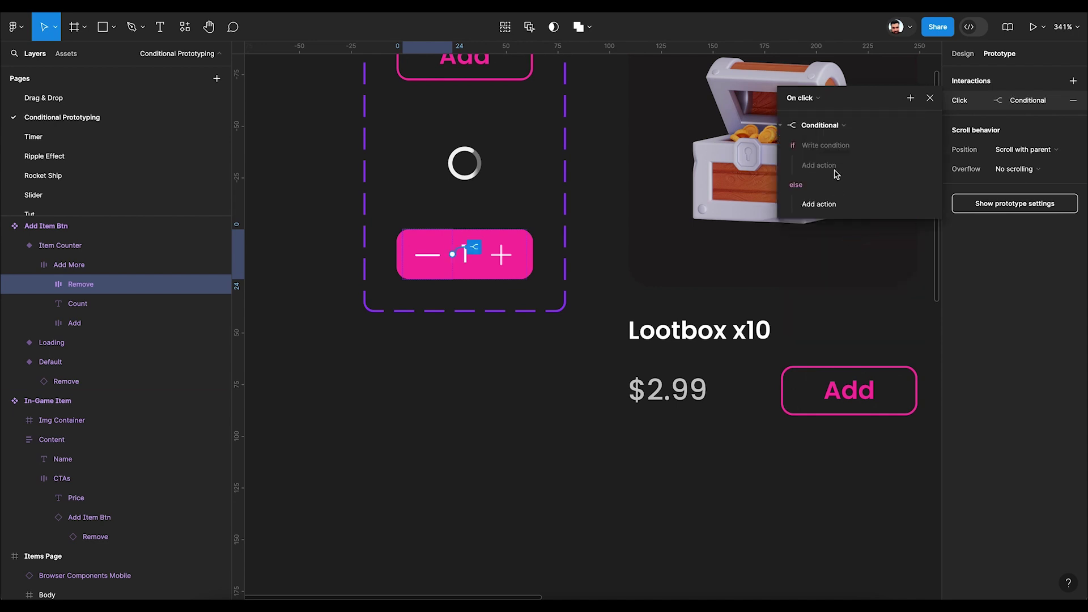
pyautogui.click(832, 148)
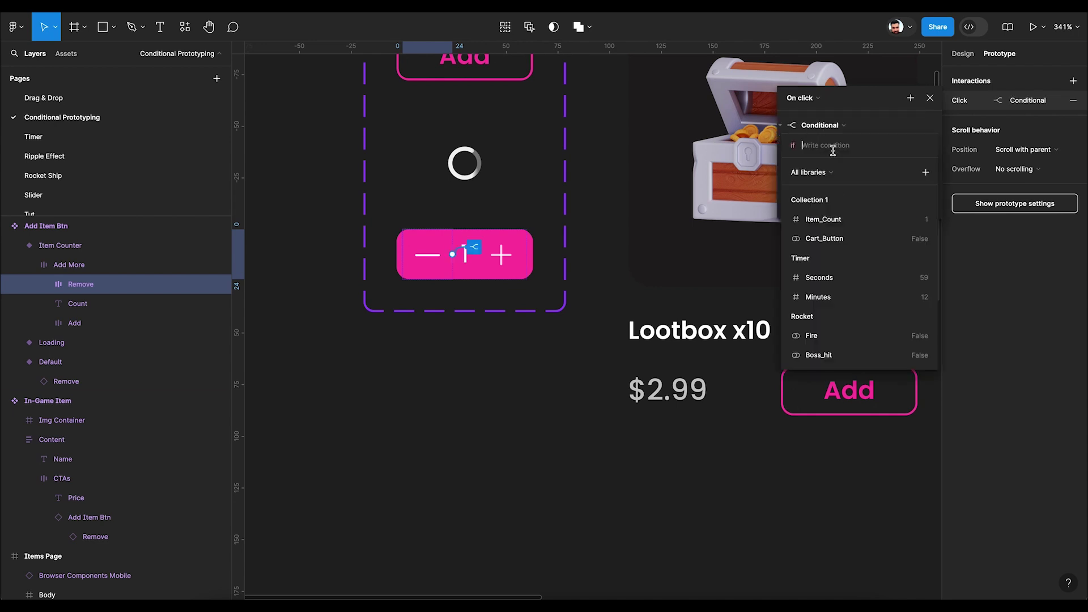
pyautogui.click(826, 222)
pyautogui.write('>1')
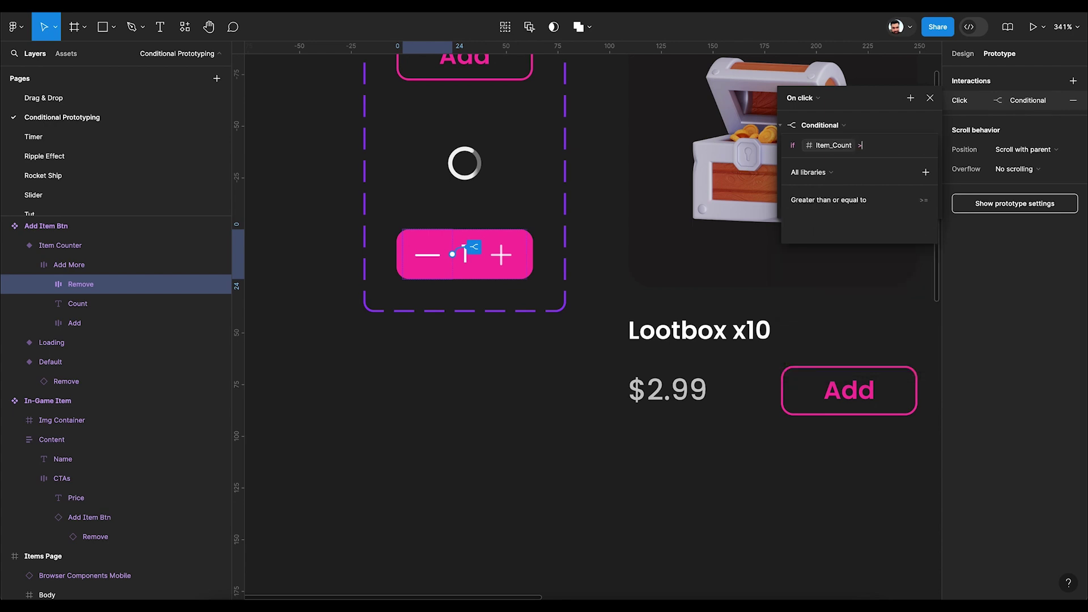
# - Set Item_Count to Item_Count - 1 in the conditional's if branch and test the Lootbox x10 counter in the preview
pyautogui.click(819, 166)
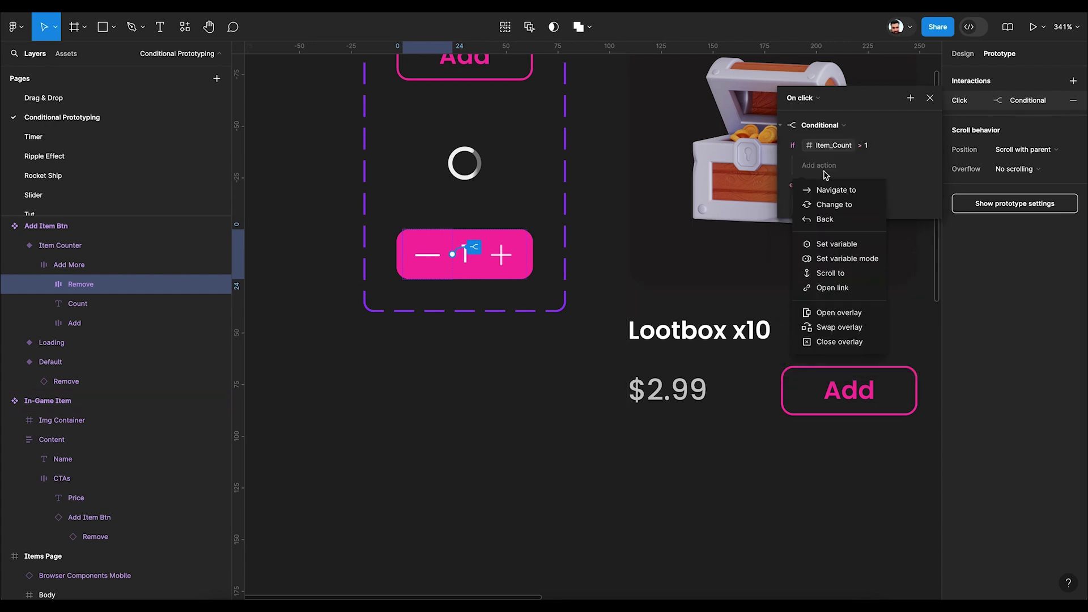
pyautogui.click(827, 243)
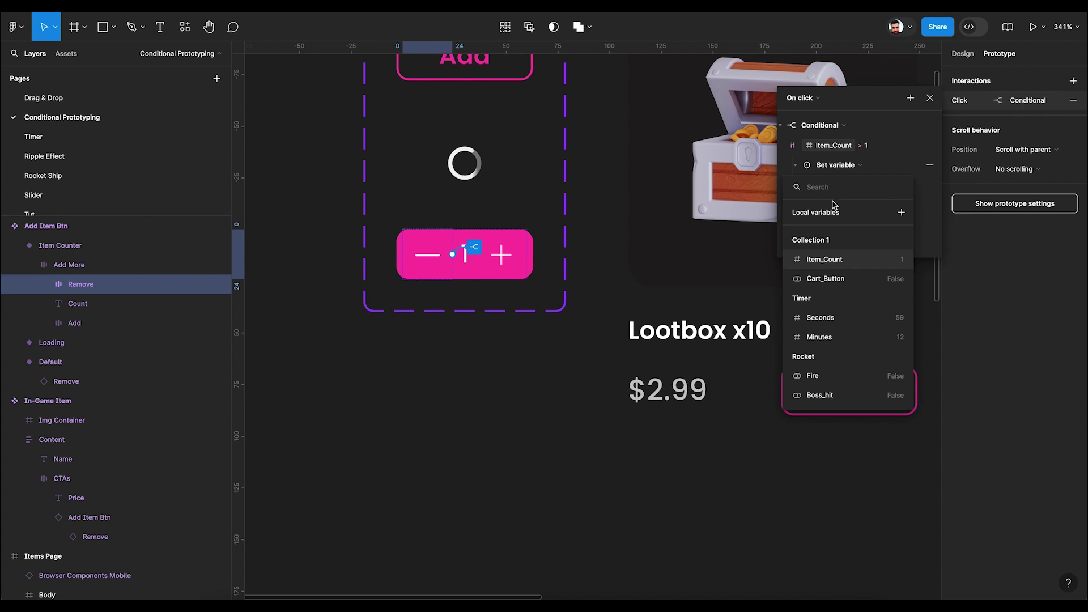
pyautogui.click(826, 269)
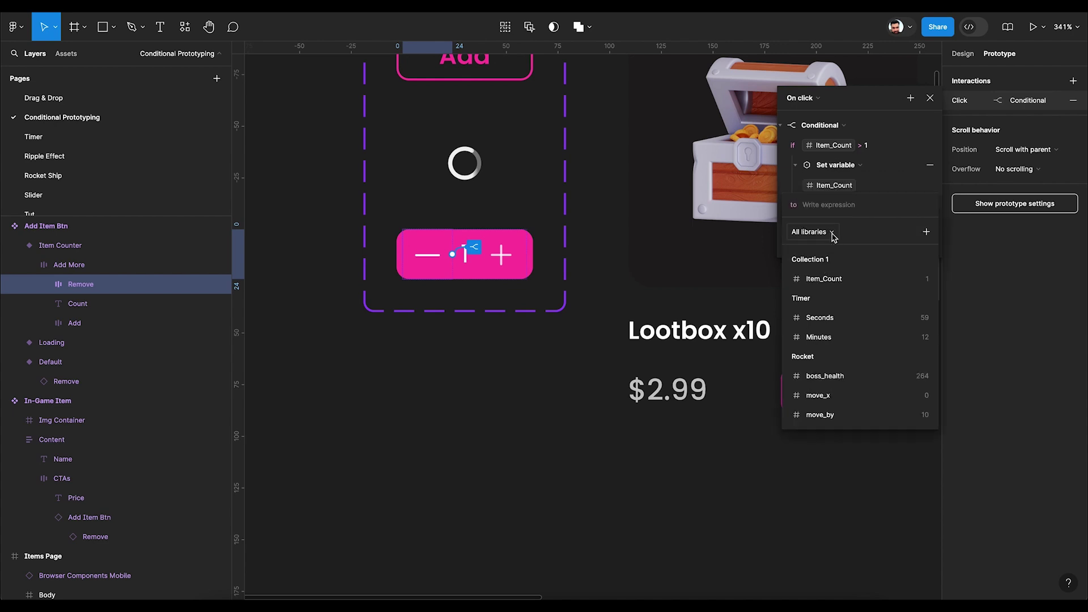
pyautogui.click(825, 271)
pyautogui.click(824, 285)
pyautogui.write('1')
pyautogui.press('Return')
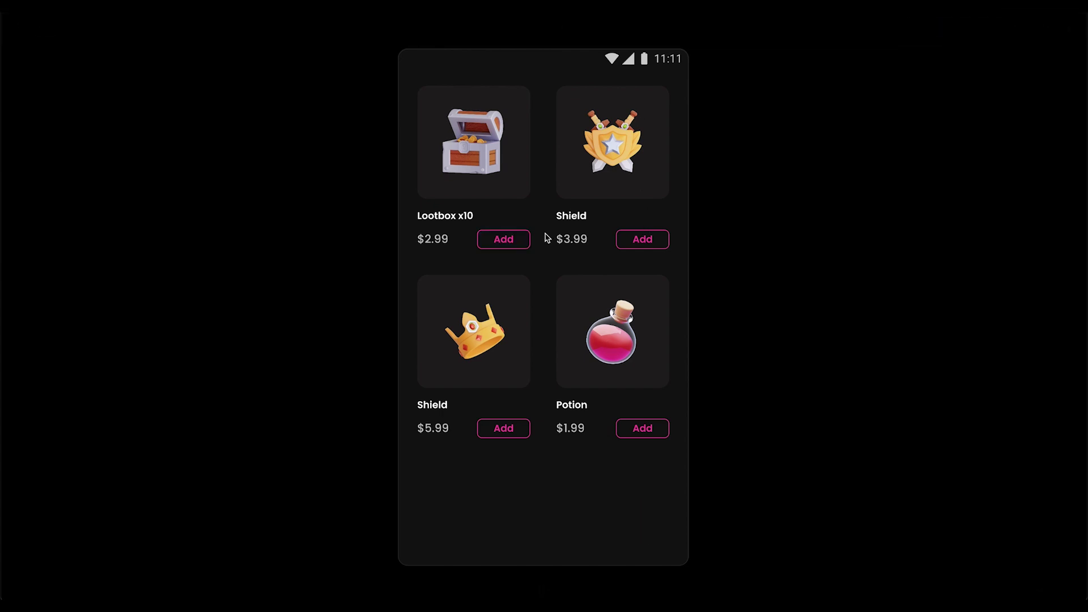
pyautogui.click(527, 241)
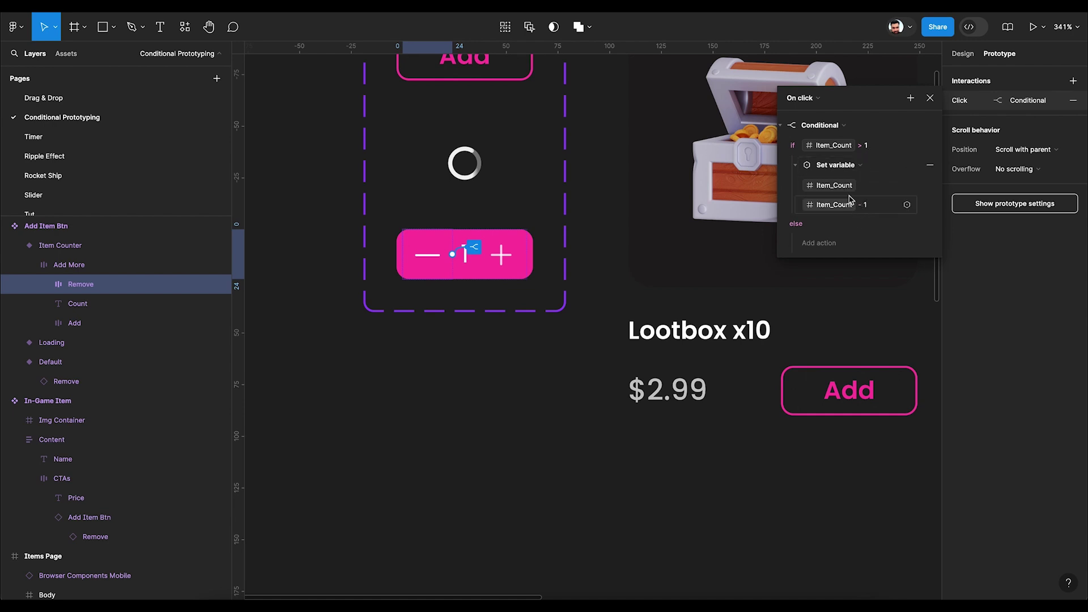
# - Add a Change to action to the conditional's else branch that switches State to Default
pyautogui.click(814, 251)
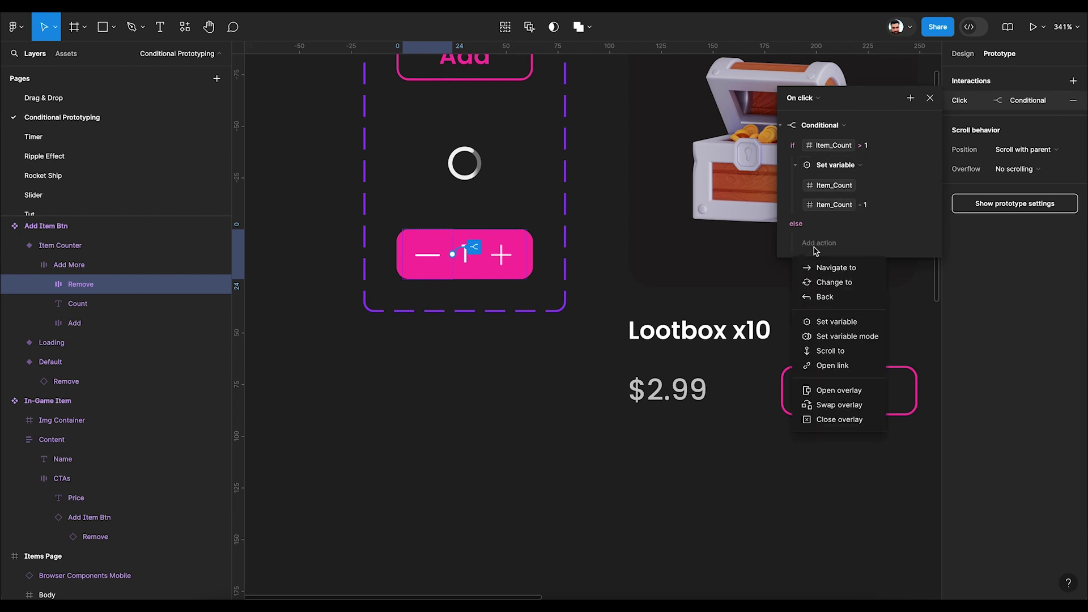
pyautogui.click(832, 281)
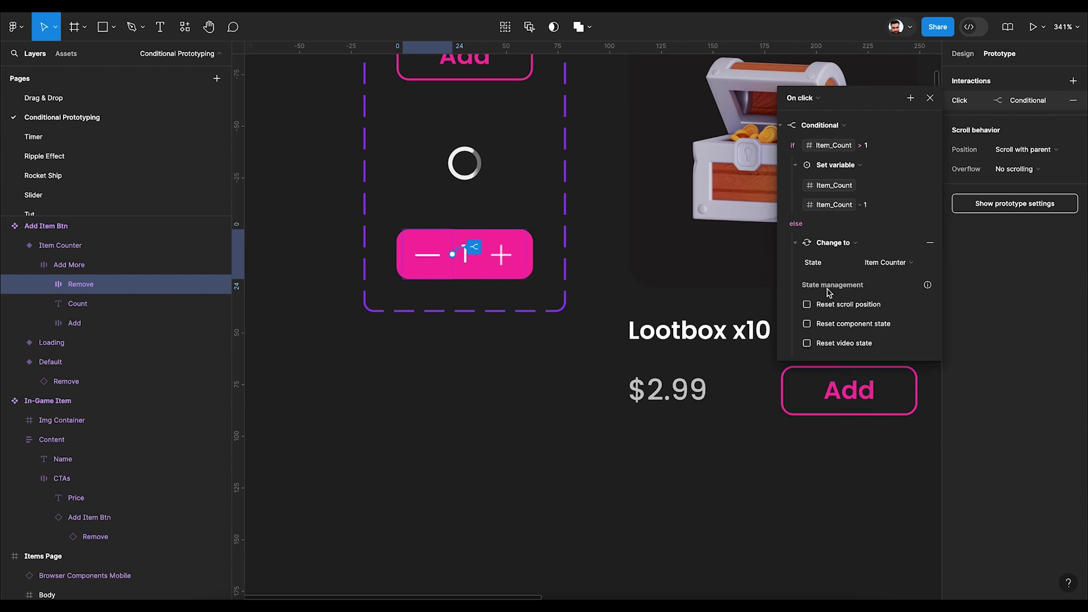
pyautogui.click(878, 264)
pyautogui.click(890, 234)
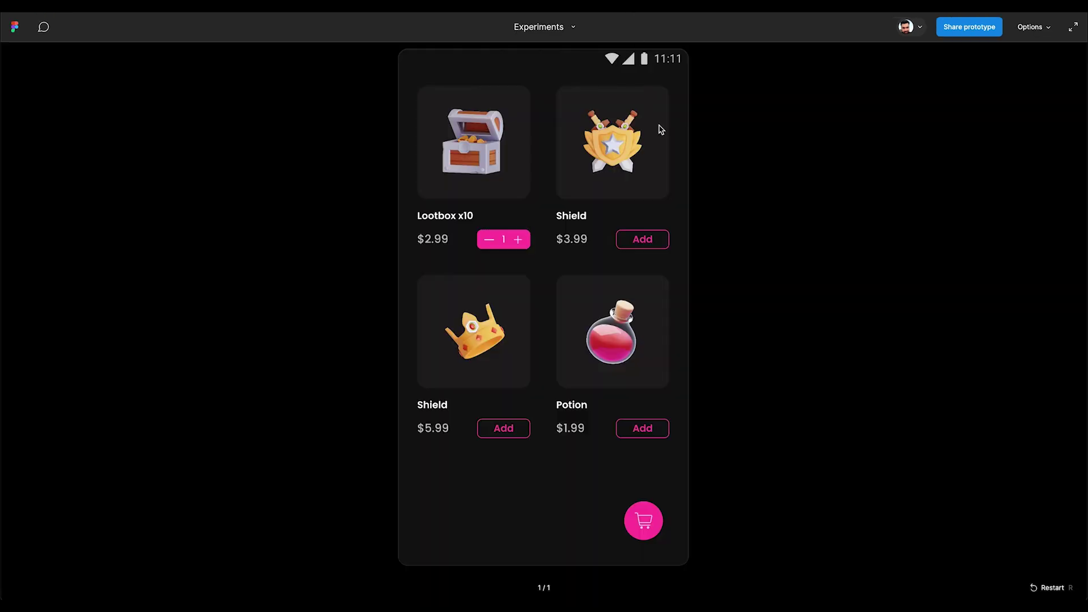
# - Restart the preview, test adding Lootbox x10 and removing it again with its minus control, and return to the editor
pyautogui.press('r')
pyautogui.click(517, 237)
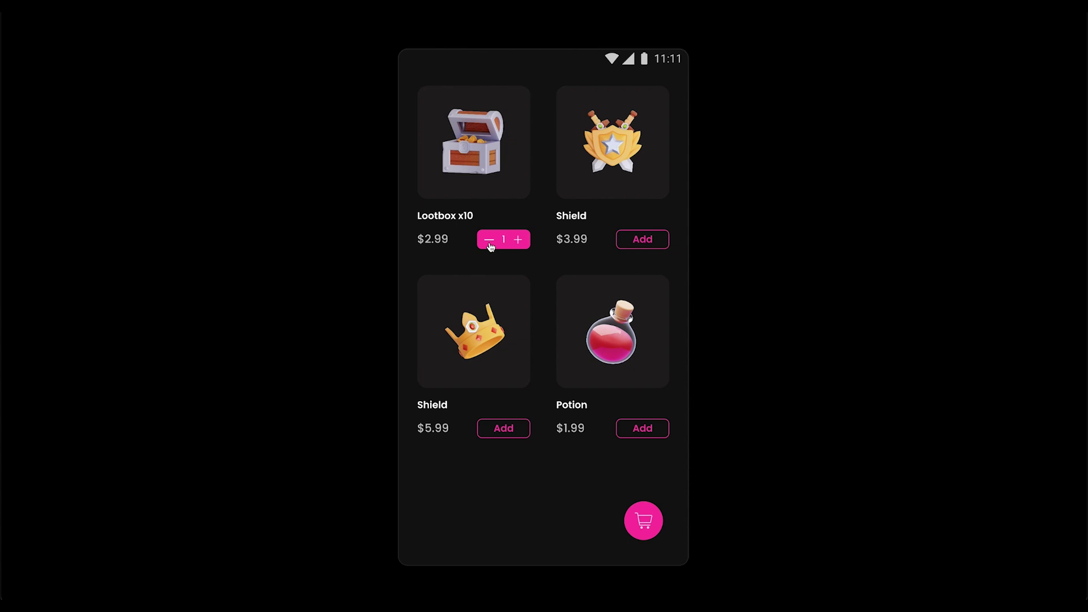
pyautogui.click(490, 244)
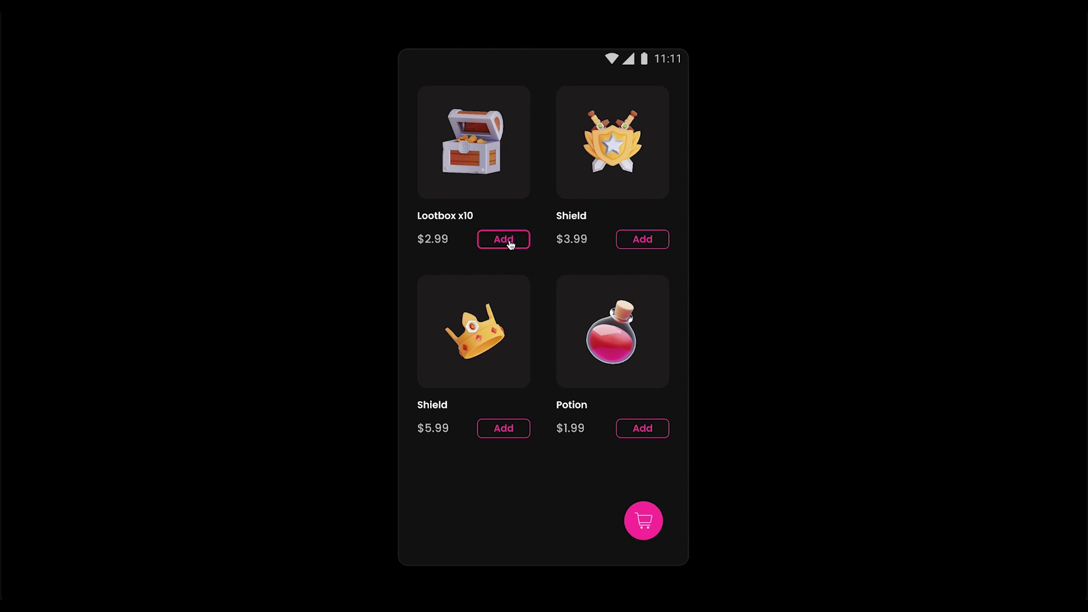
pyautogui.moveTo(556, 12)
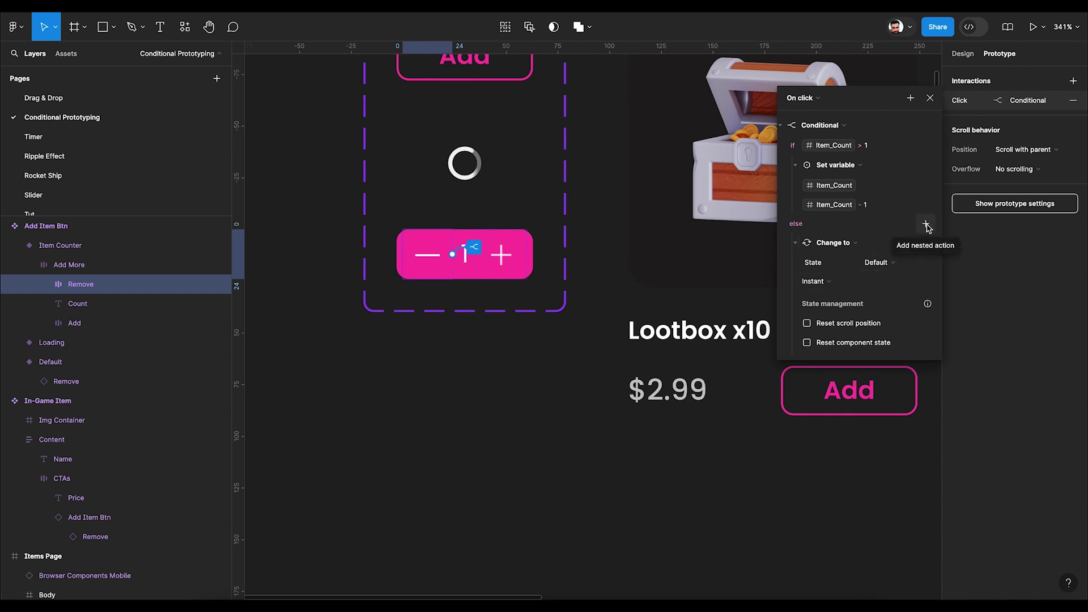
# - Add a Set variable action to the conditional's else branch that sets Cart_Button to false
pyautogui.click(926, 224)
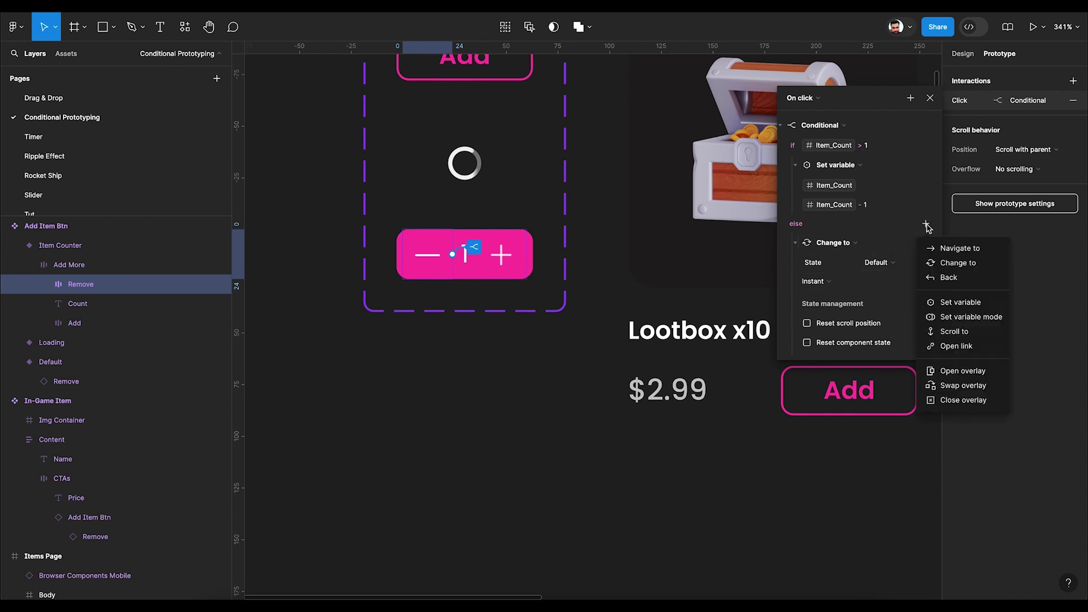
pyautogui.click(956, 303)
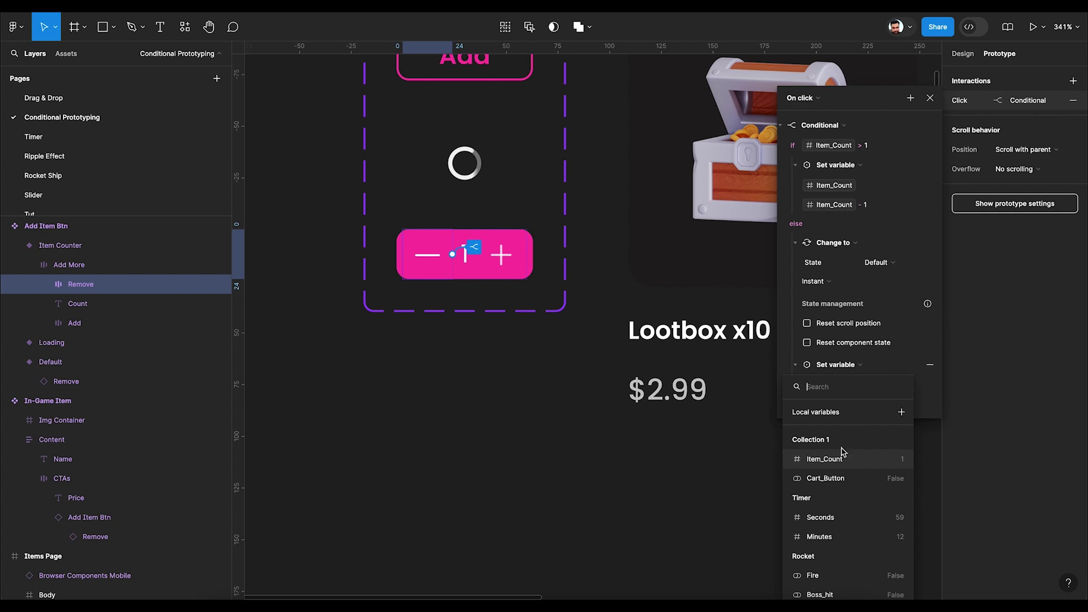
pyautogui.click(825, 479)
pyautogui.click(819, 479)
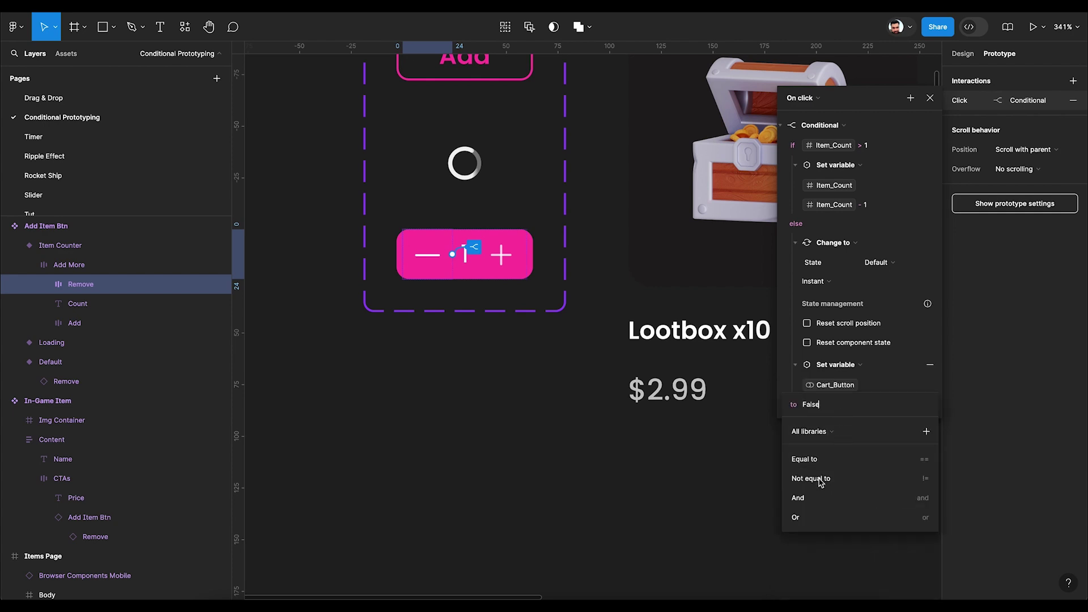
pyautogui.press('Return')
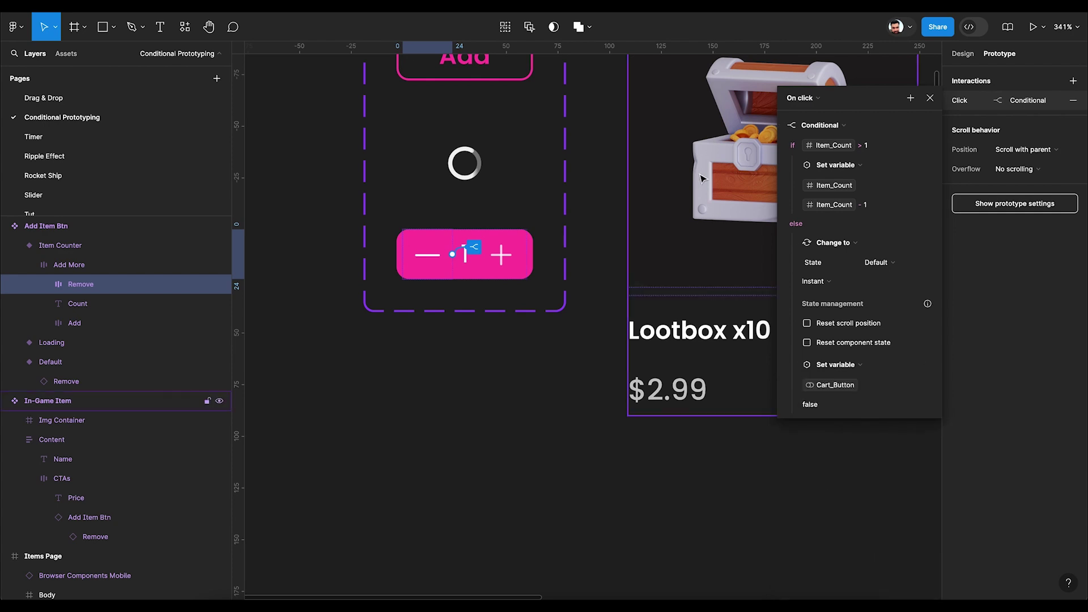
# - Test raising the Lootbox x10 count and lowering it until the item is removed in the preview, and return to the editor with nothing selected
pyautogui.hotkey('ctrl', 'alt', 'Return')
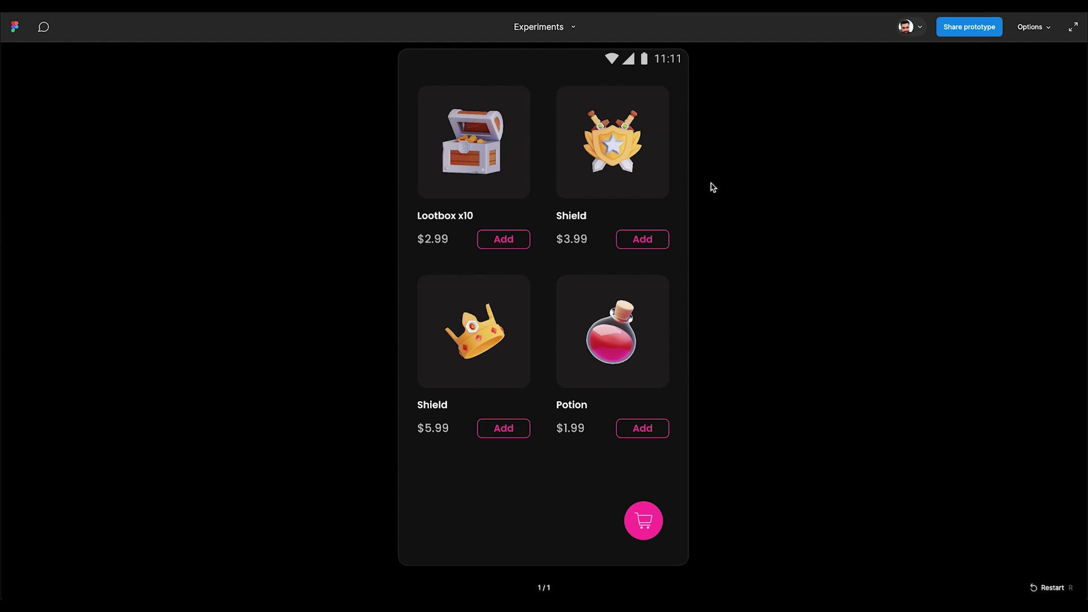
pyautogui.click(522, 245)
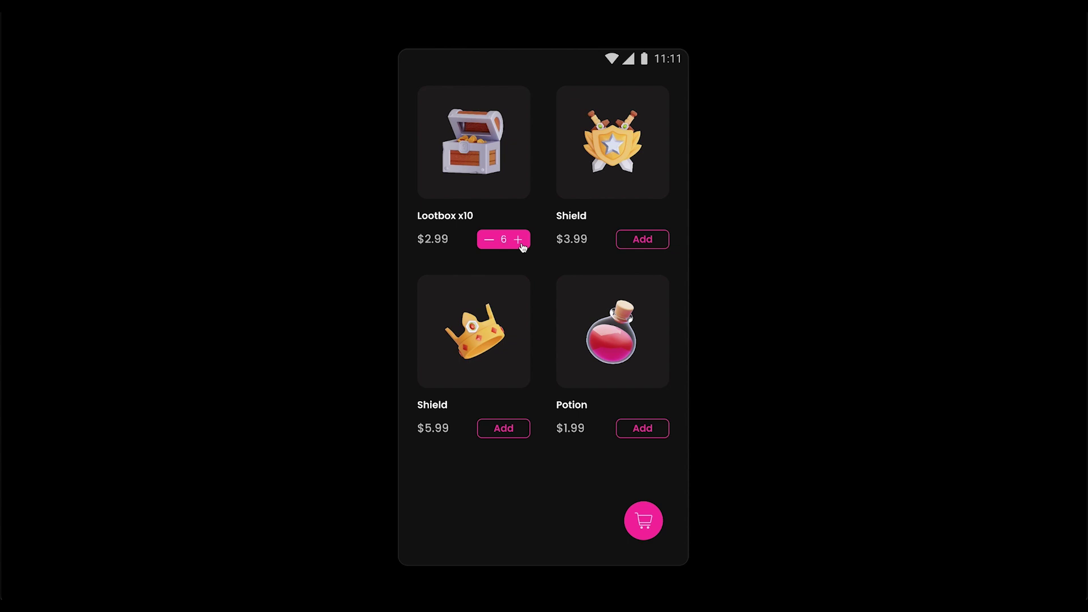
pyautogui.click(489, 245)
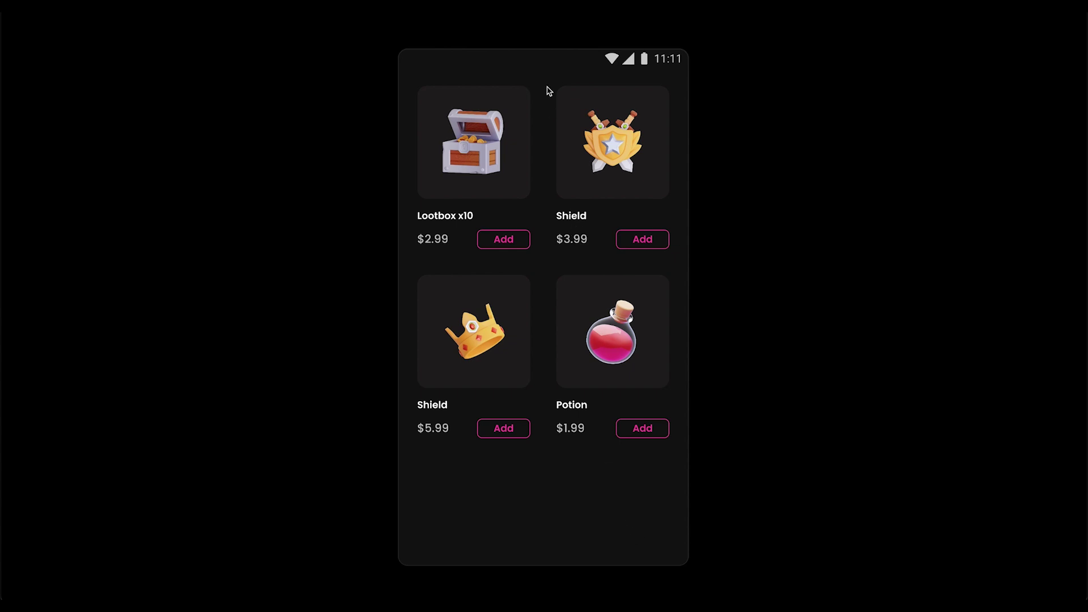
pyautogui.moveTo(554, 16)
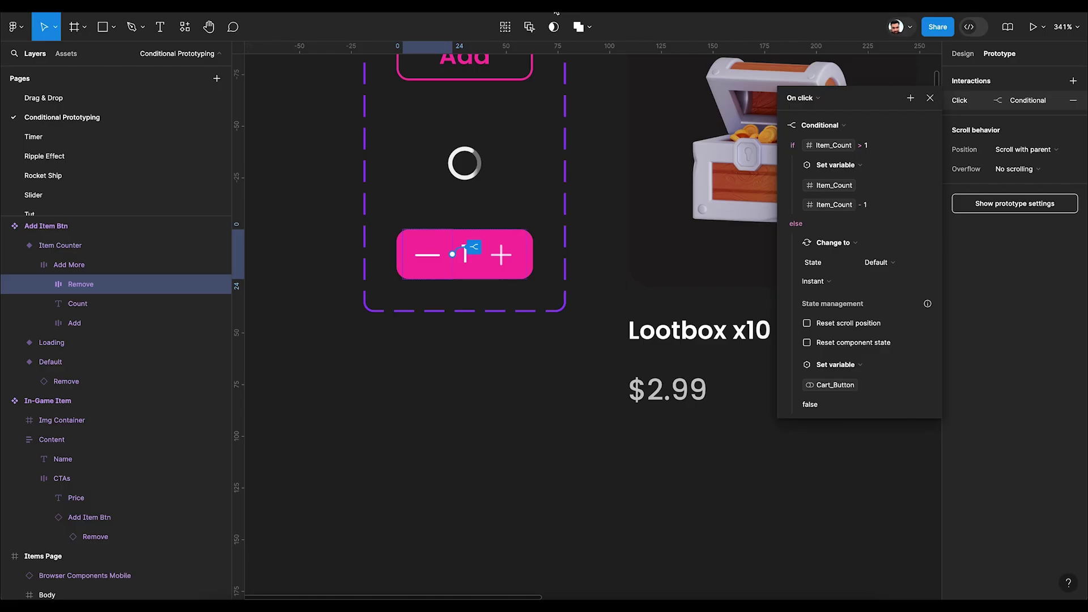
pyautogui.click(620, 287)
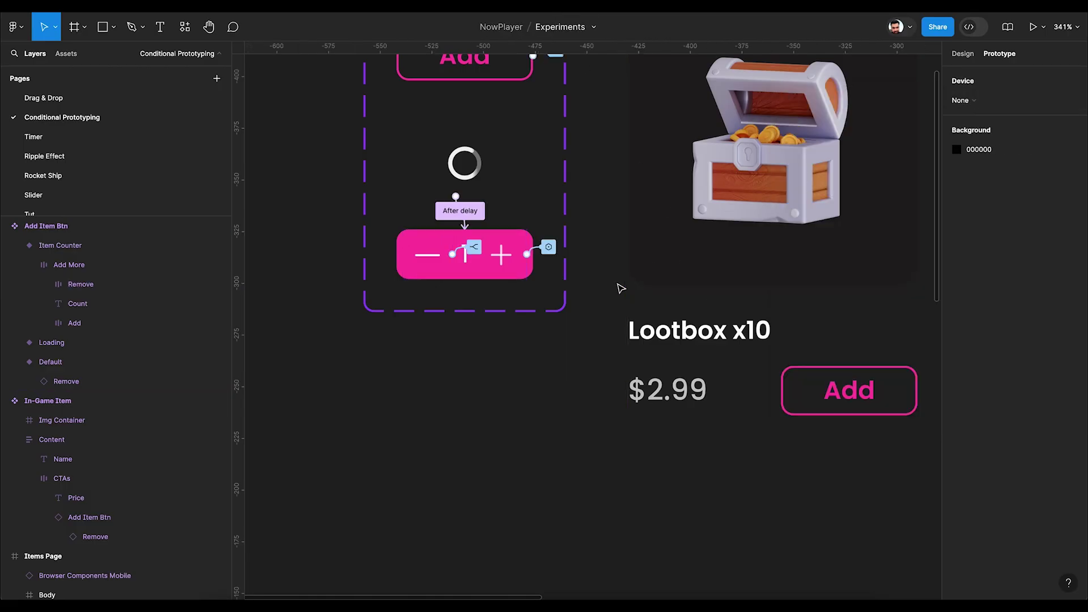
pyautogui.scroll(-5, 620, 288)
pyautogui.hscroll(8, 620, 288)
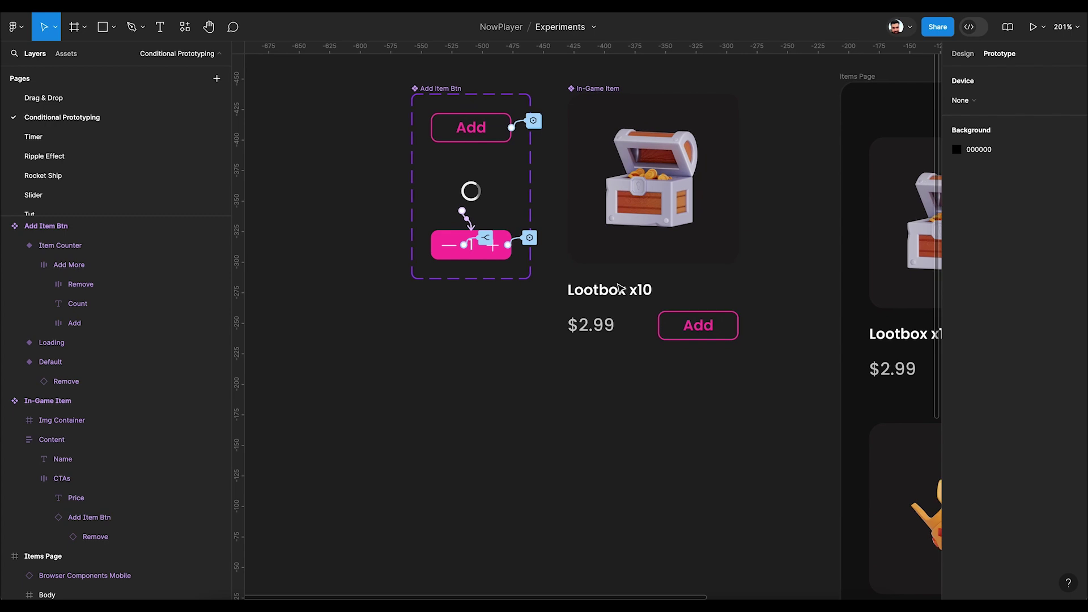
pyautogui.scroll(-3, 617, 280)
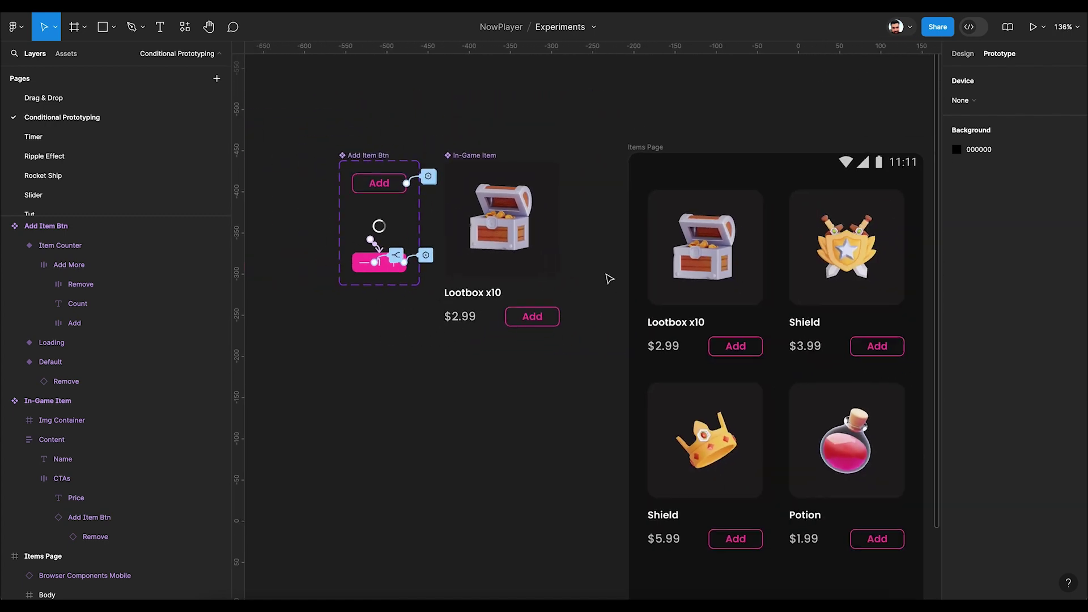
pyautogui.hscroll(1, 610, 278)
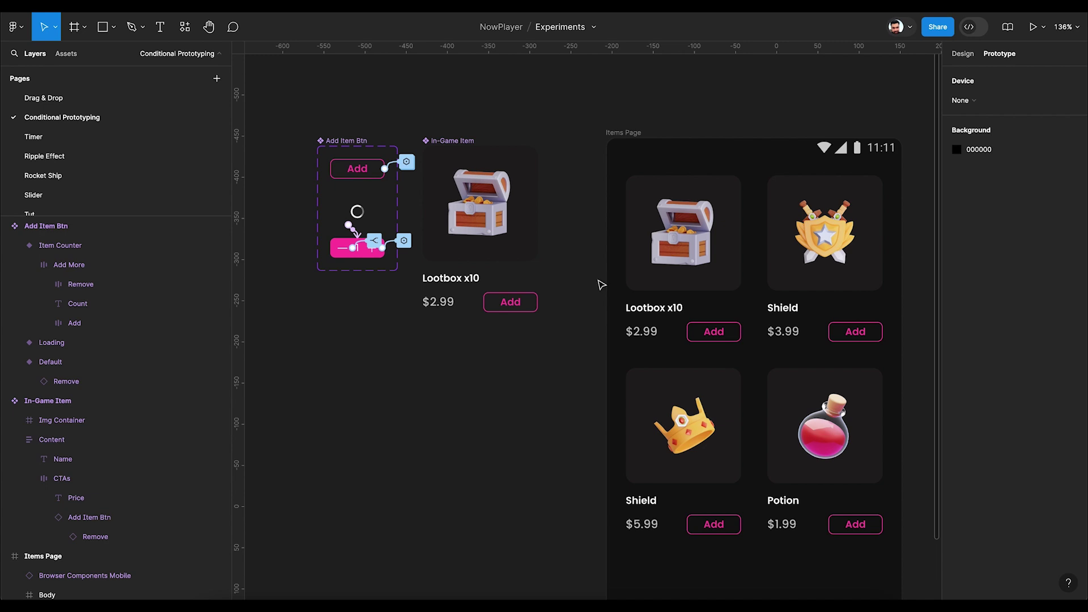
pyautogui.scroll(-1, 601, 285)
pyautogui.hscroll(1, 601, 285)
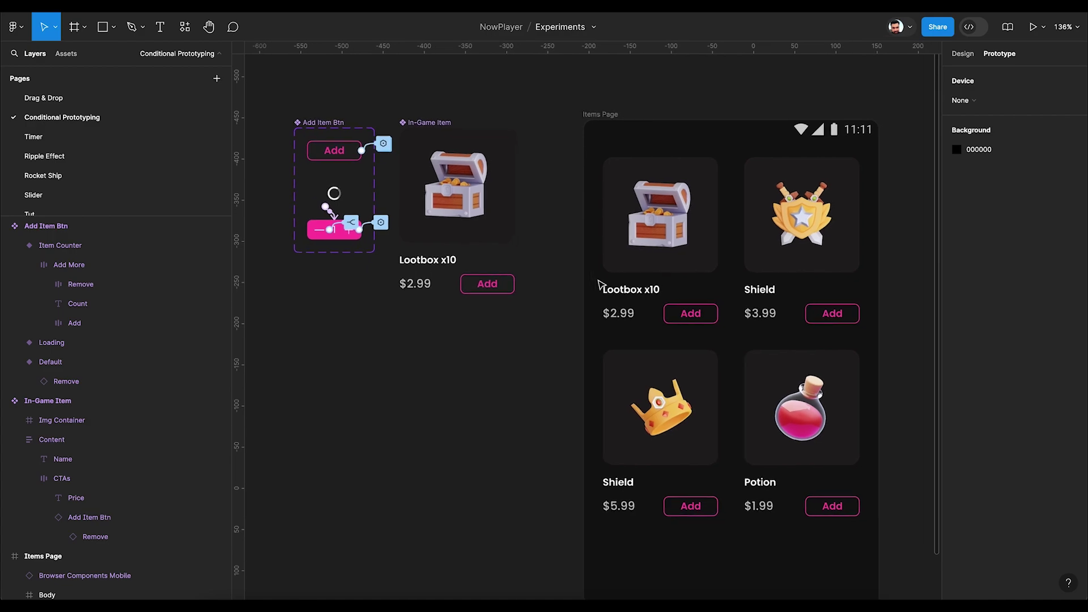